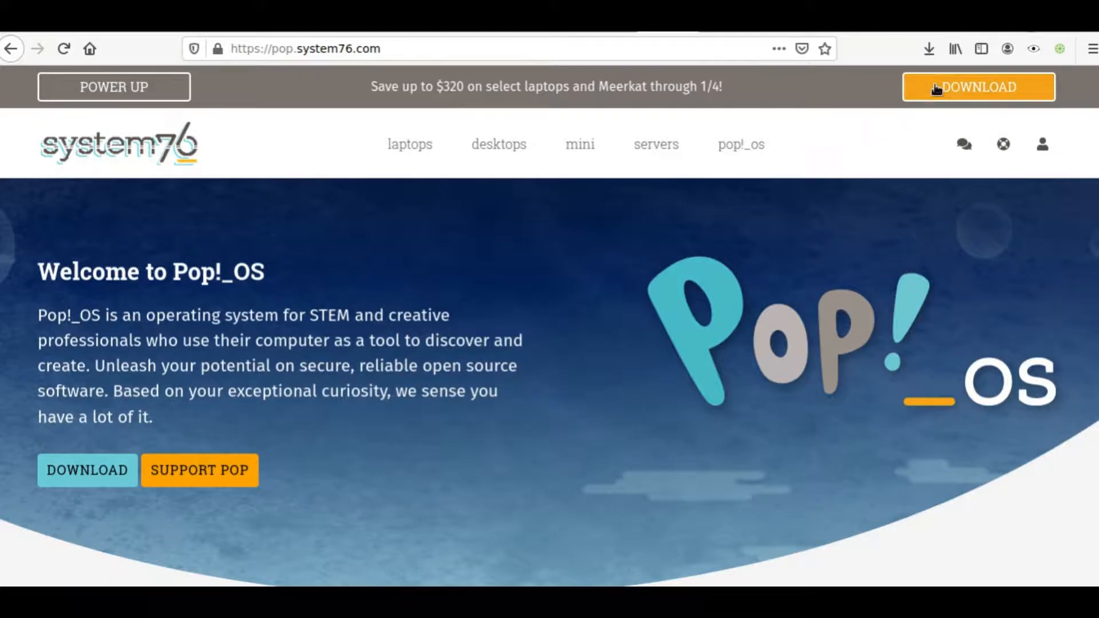
Step: Bring up the Pop!_OS 21.04 download options on pop.system76.com
left_click(979, 87)
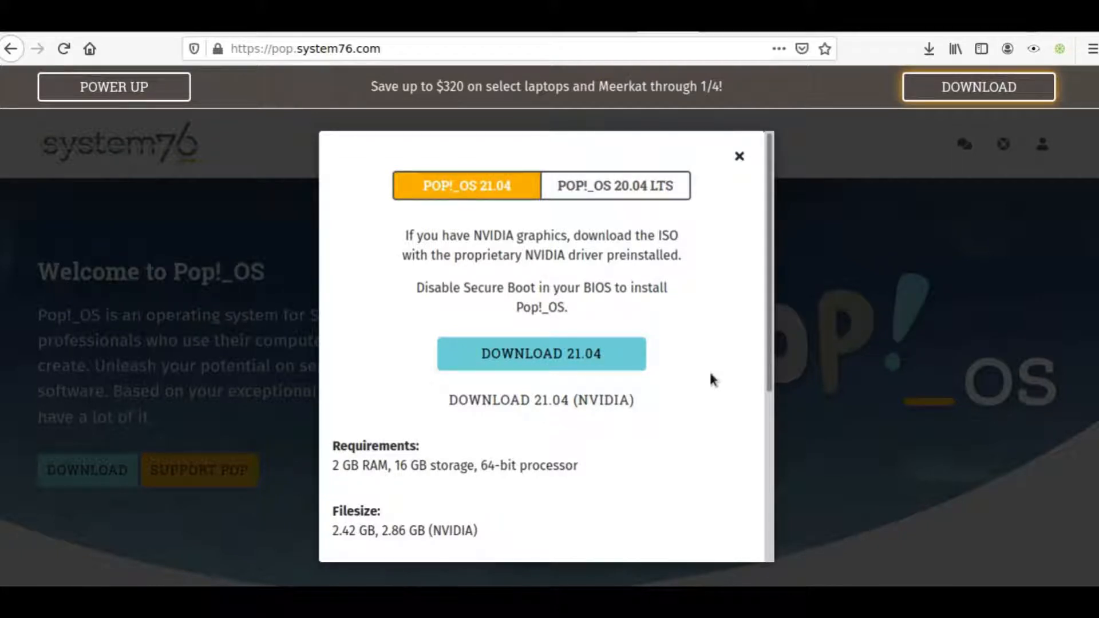
scroll(709, 371, "down", 3)
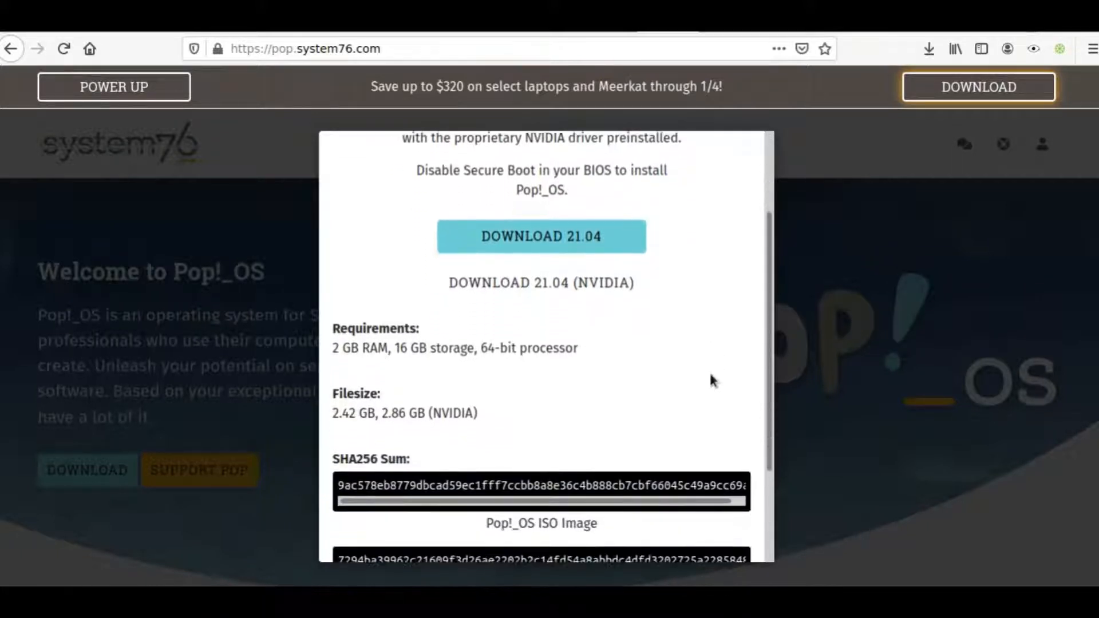
scroll(709, 371, "down", 1)
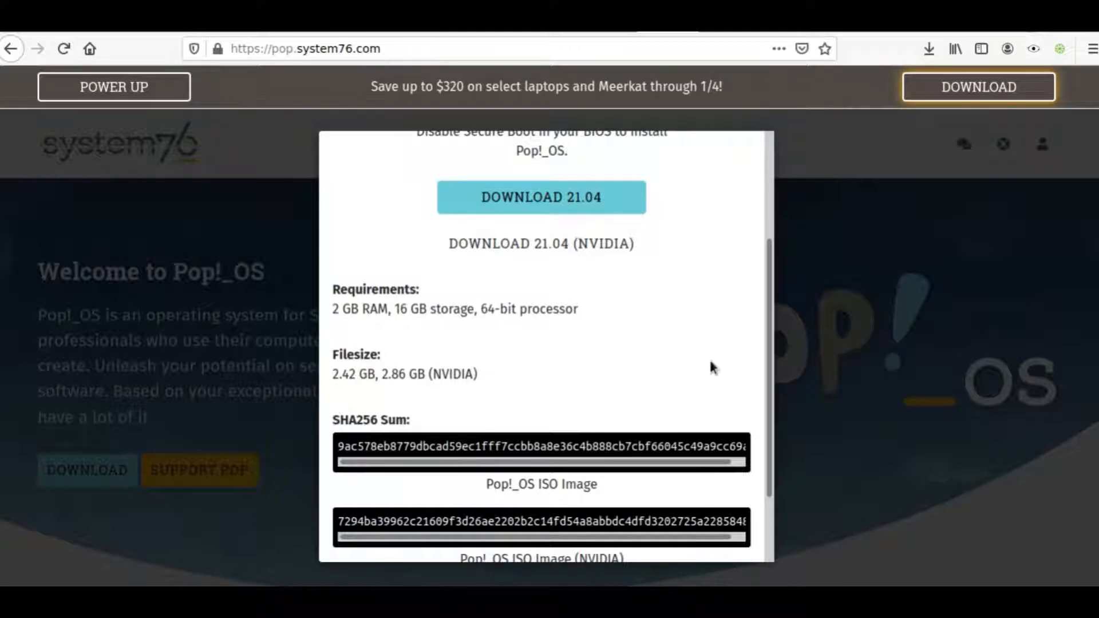
scroll(709, 358, "down", 2)
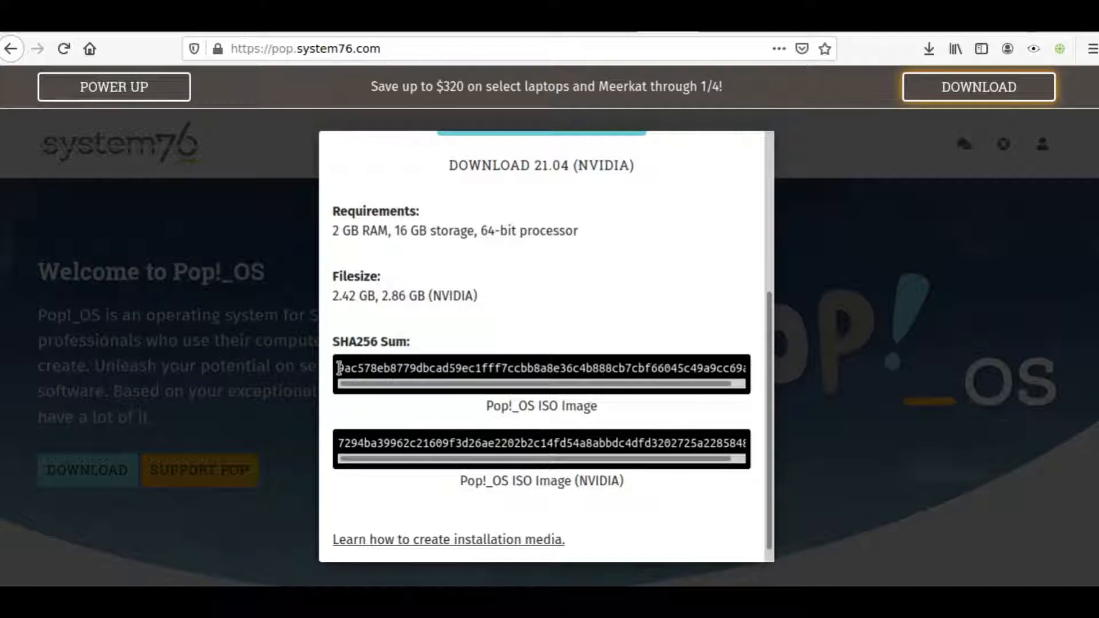
Step: Select the Pop!_OS ISO image's SHA256 sum, then bring a terminal over the browser
triple_click(339, 369)
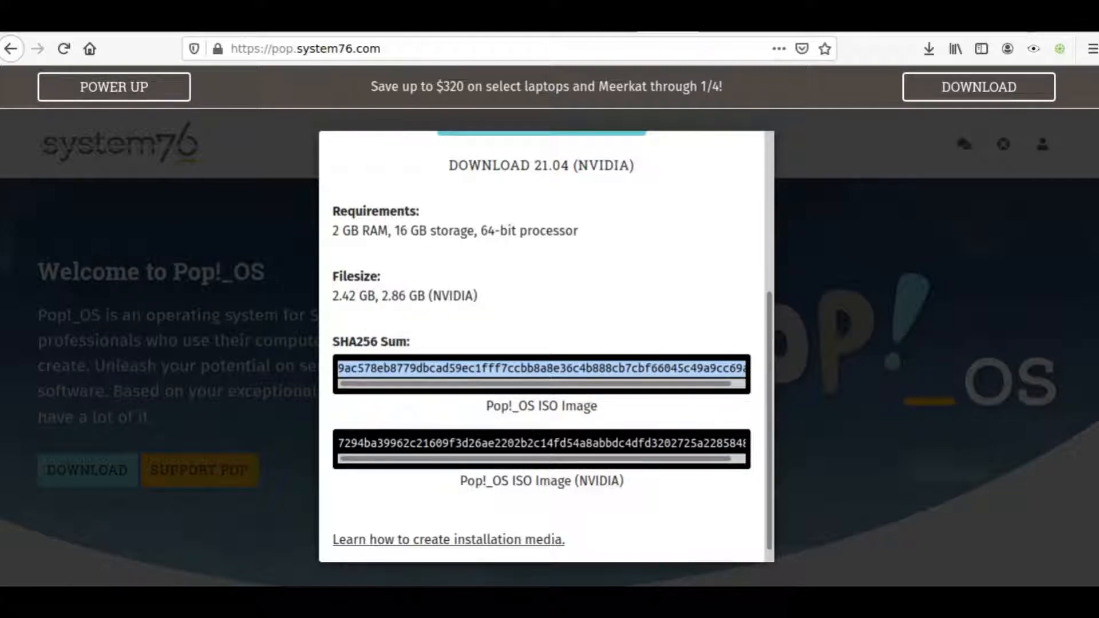
key("alt+Tab")
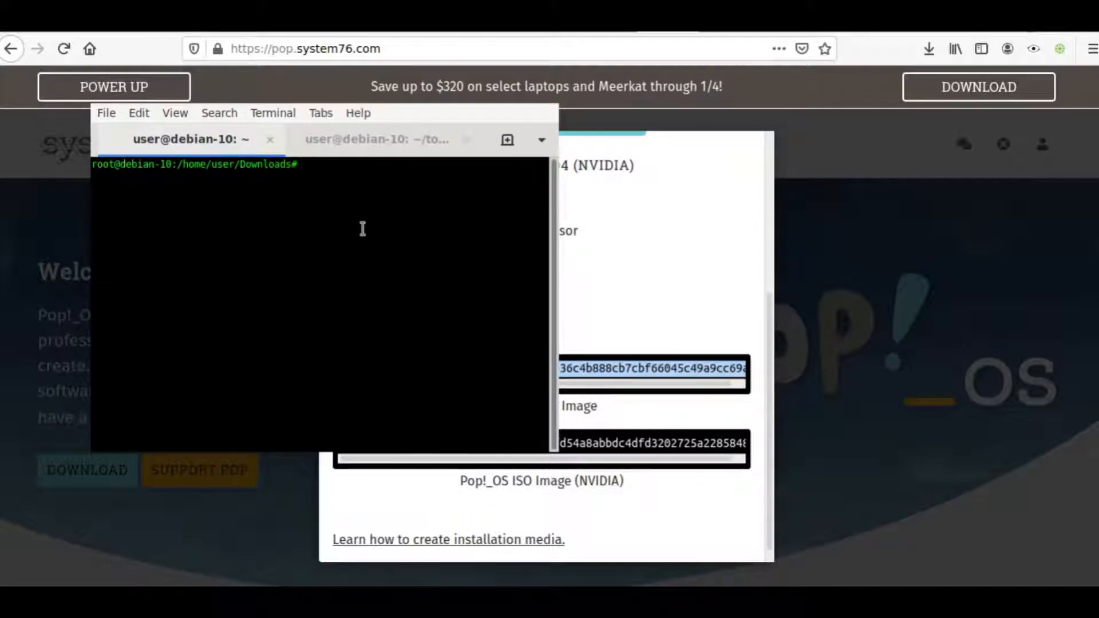
type("ls -l")
type("h|grep ")
type("pop")
Step: Run ls -lh | grep pop to list the 2.5G pop-os_21.04_amd64_intel_10.iso in Downloads
key("Return")
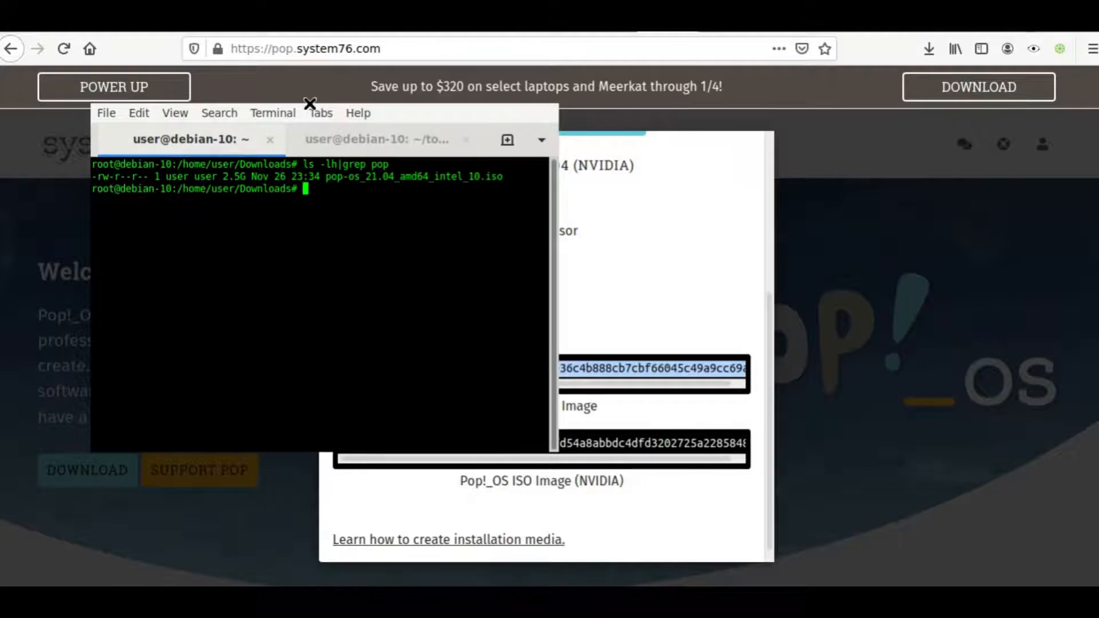
left_click_drag(319, 103, 838, 216)
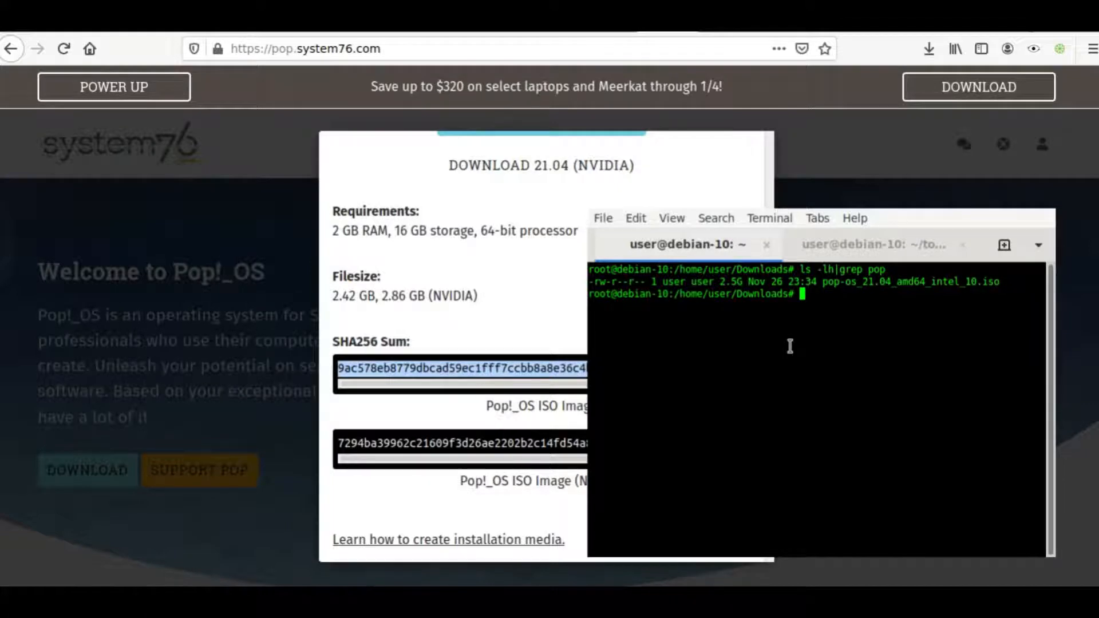
type("sha")
type("256")
type("sum pop")
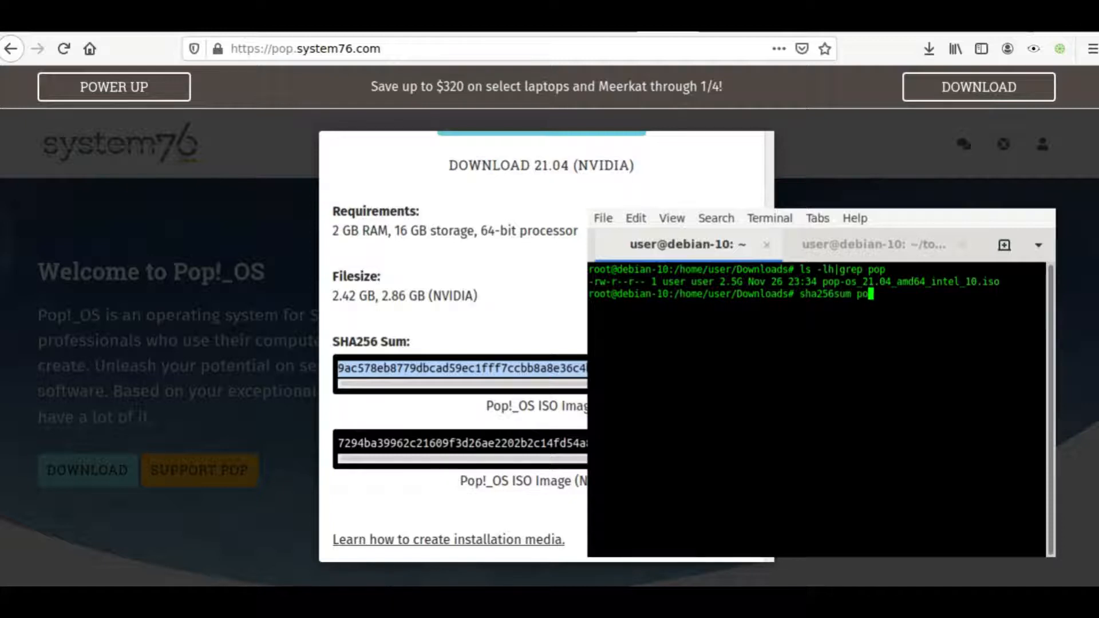
Step: Run sha256sum on pop-os_21.04_amd64_intel_10.iso with the filename tab-completed
key("Tab")
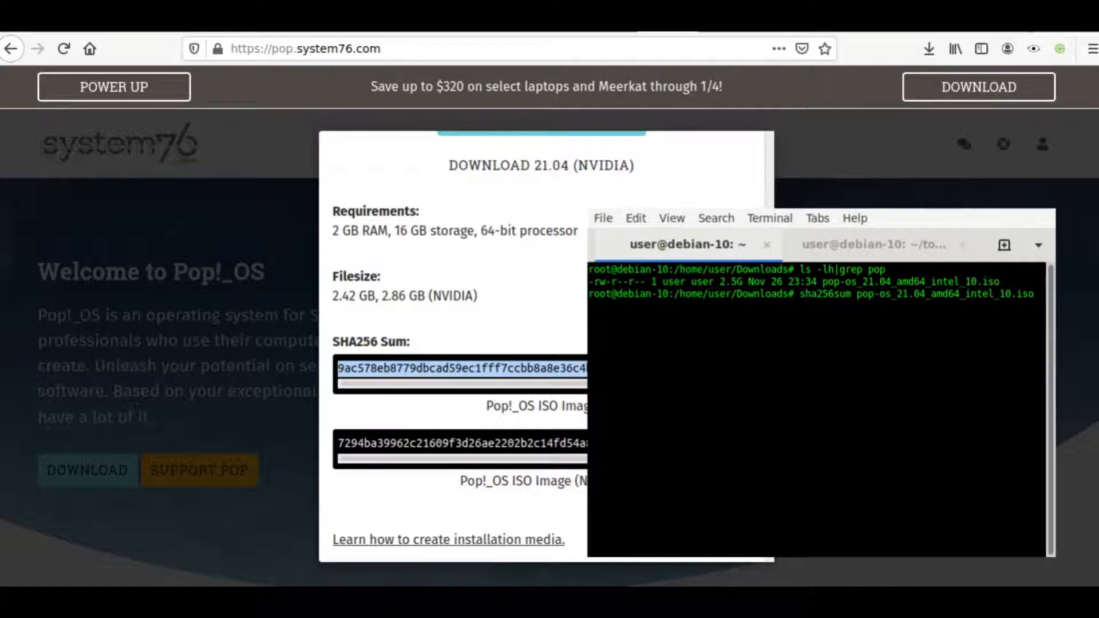
key("Return")
Step: Raise the terminal window higher on the screen
left_click_drag(675, 400, 661, 198, "alt")
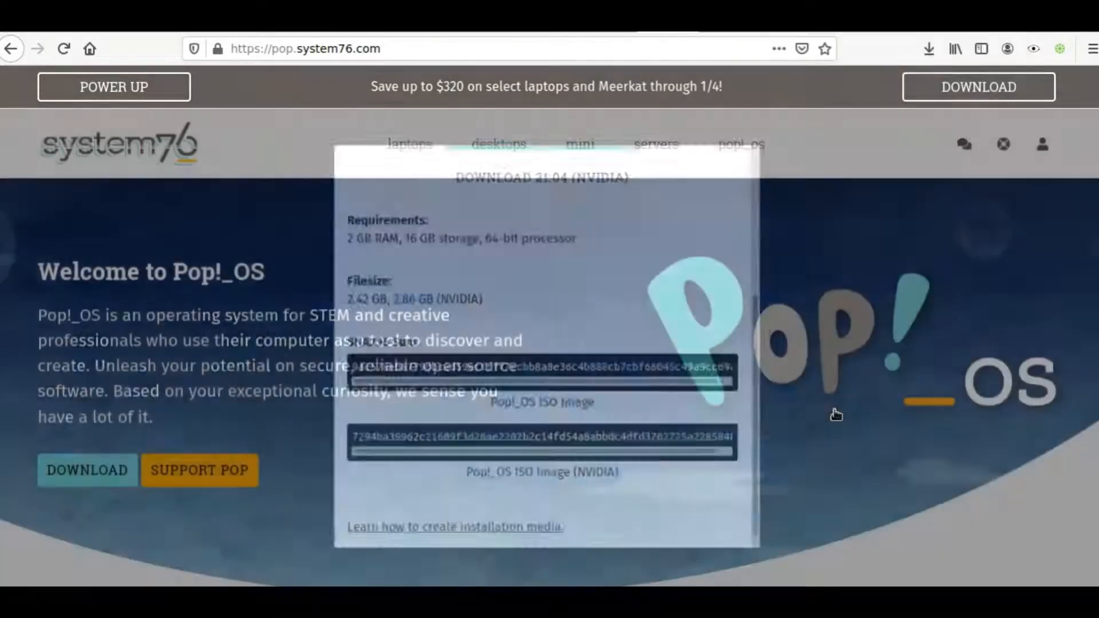
scroll(722, 372, "down", 2)
scroll(521, 424, "down", 3)
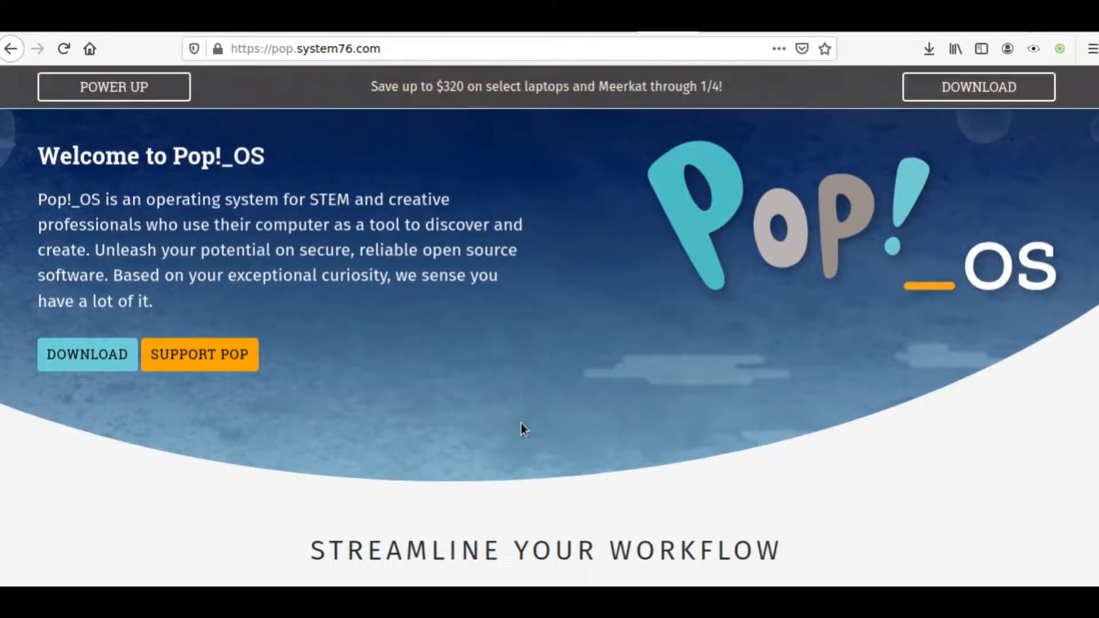
scroll(423, 386, "down", 2)
scroll(257, 370, "down", 3)
scroll(183, 357, "down", 3)
scroll(188, 387, "down", 1)
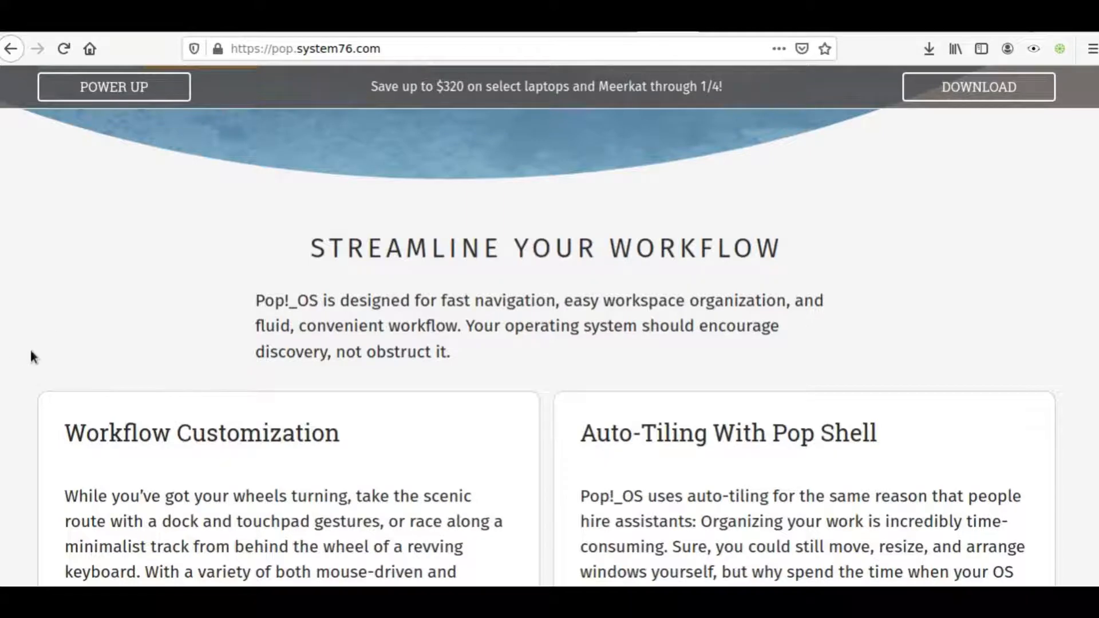
scroll(30, 347, "down", 2)
scroll(40, 407, "down", 1)
scroll(86, 438, "down", 1)
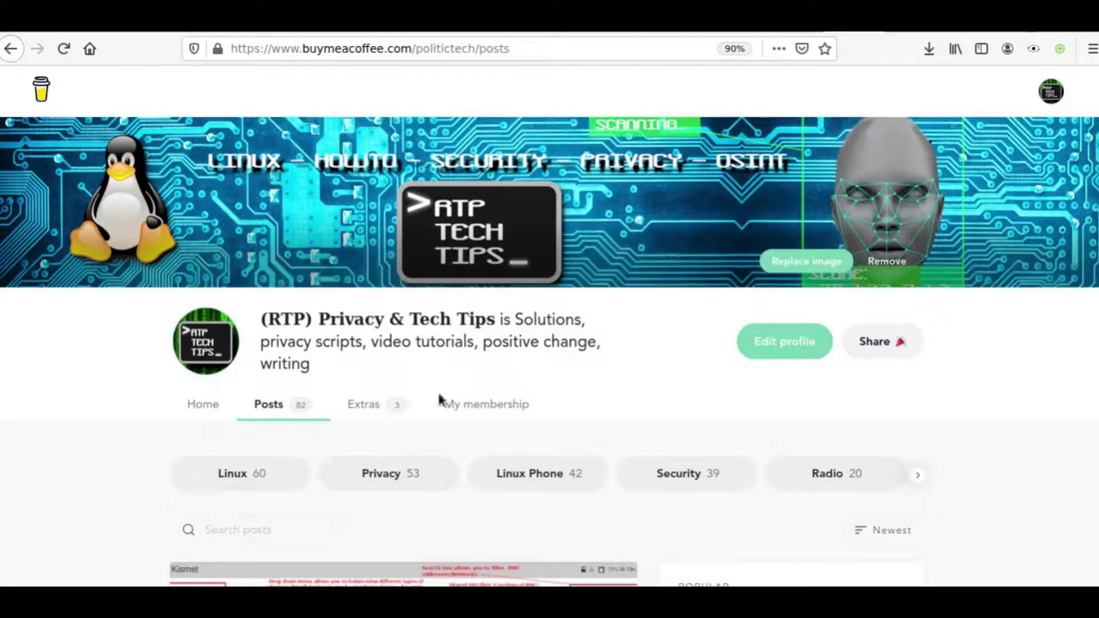
scroll(440, 400, "down", 5)
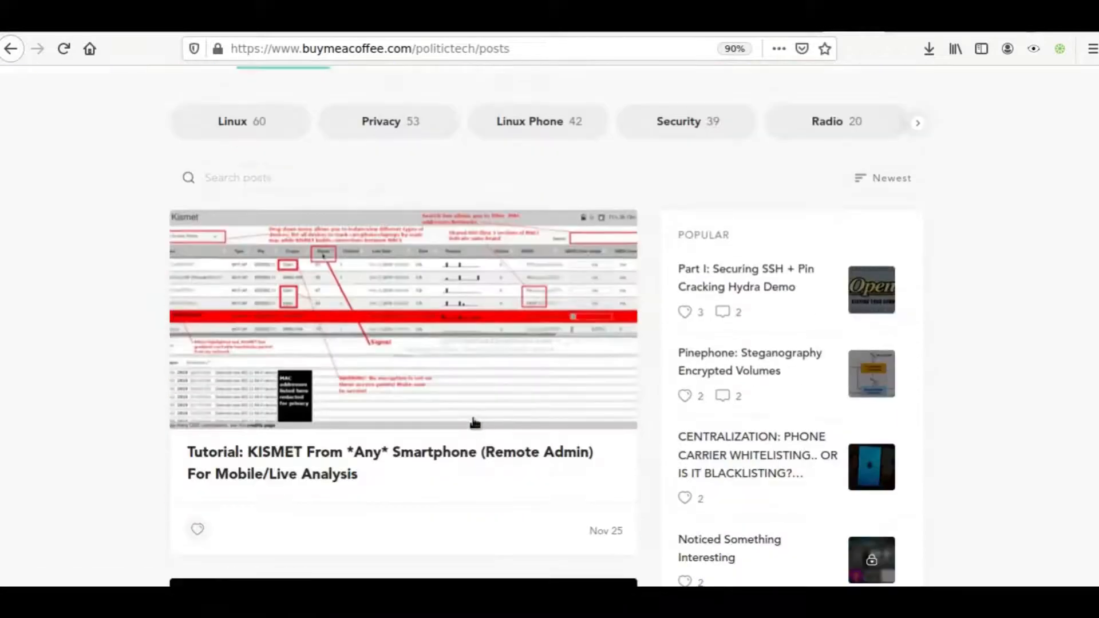
scroll(440, 400, "down", 4)
scroll(7, 366, "down", 4)
scroll(70, 358, "down", 3)
scroll(71, 358, "down", 4)
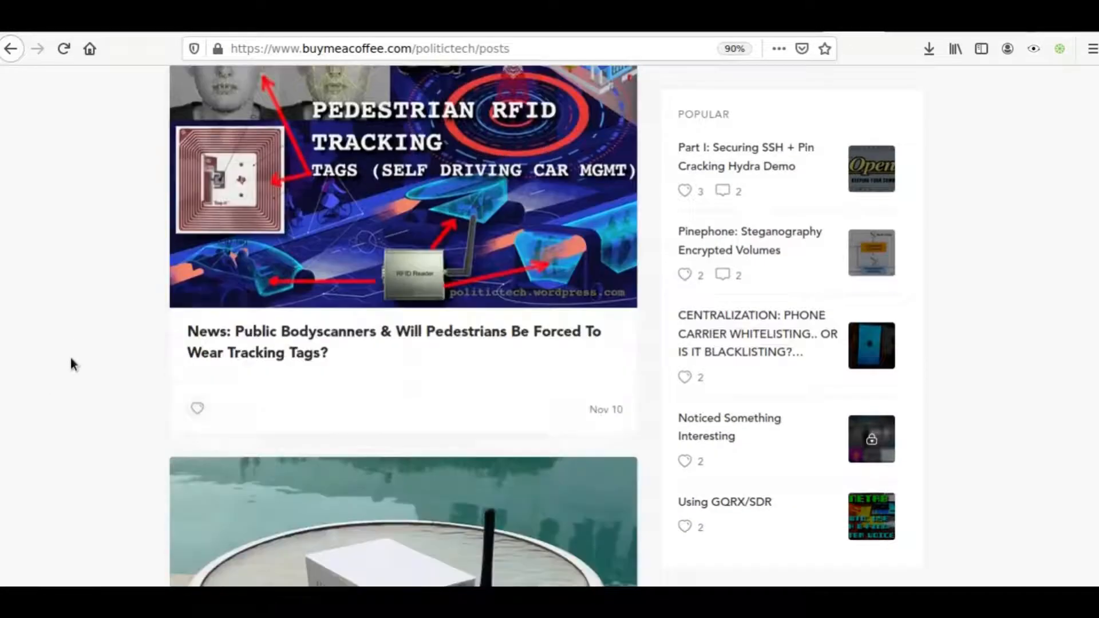
scroll(71, 359, "down", 3)
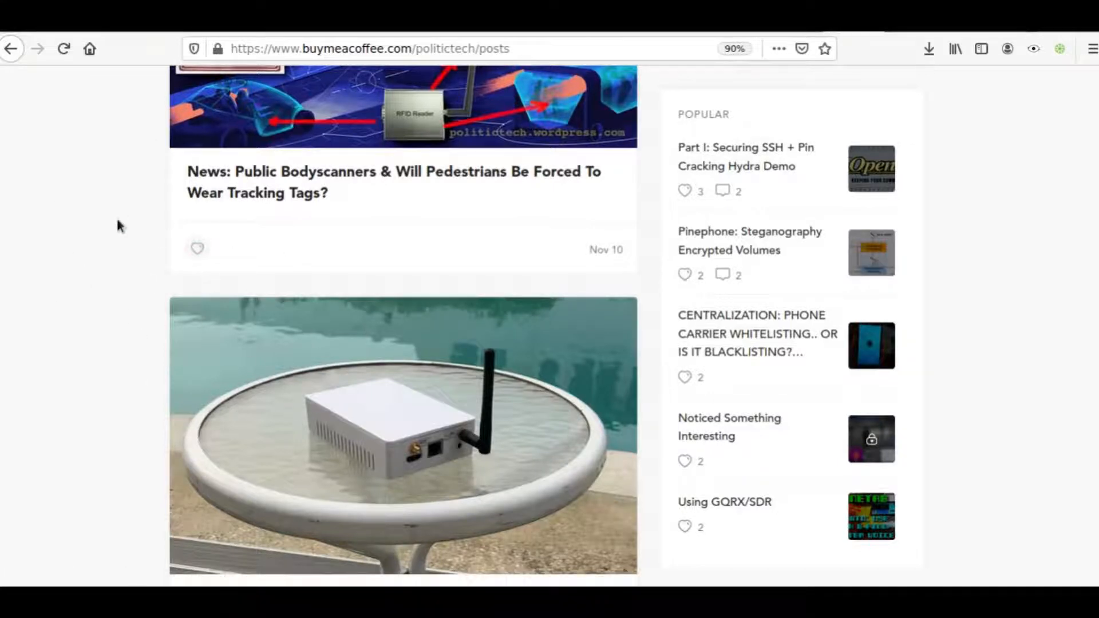
scroll(107, 314, "down", 2)
scroll(107, 313, "down", 4)
scroll(111, 344, "down", 3)
scroll(111, 344, "down", 5)
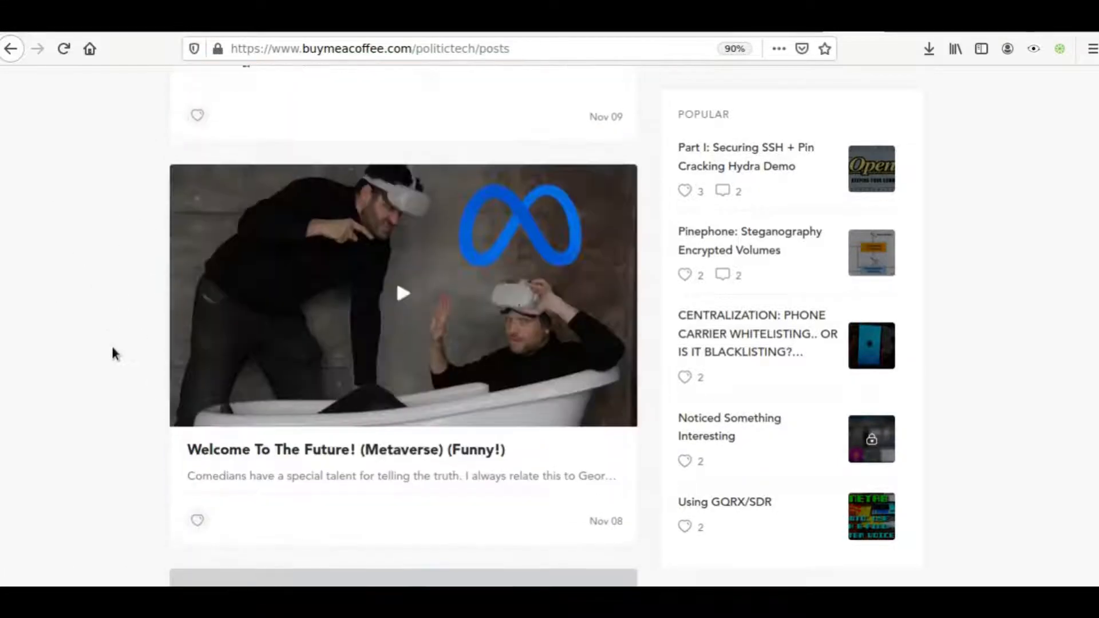
scroll(111, 344, "down", 4)
scroll(111, 345, "down", 4)
scroll(111, 345, "down", 5)
scroll(111, 344, "down", 5)
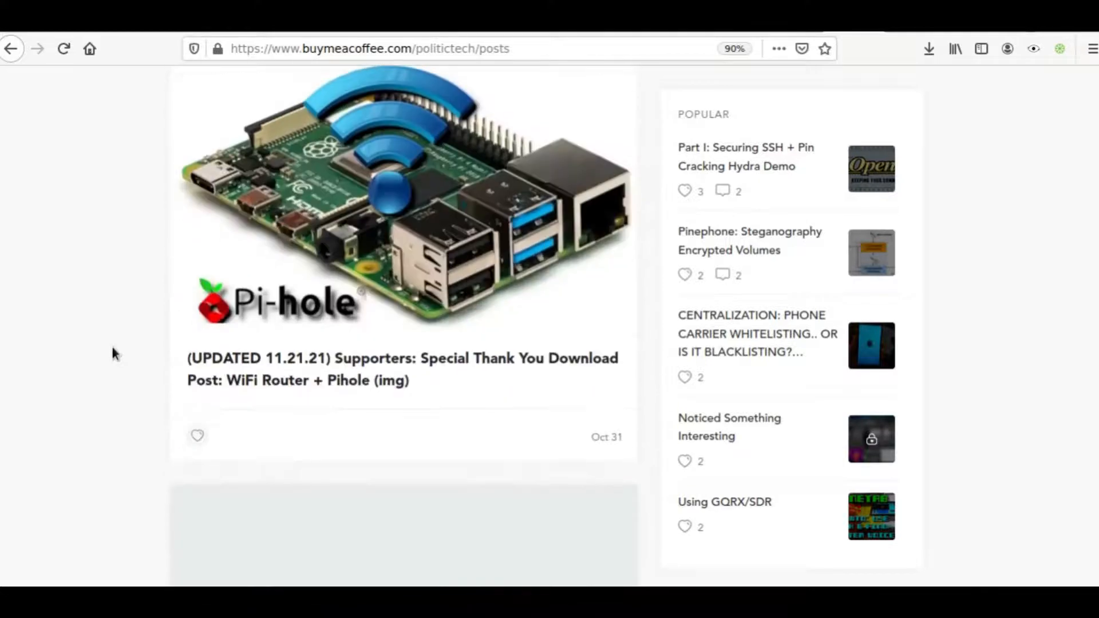
scroll(111, 345, "down", 5)
scroll(111, 345, "down", 5)
scroll(111, 345, "down", 5)
scroll(111, 345, "down", 4)
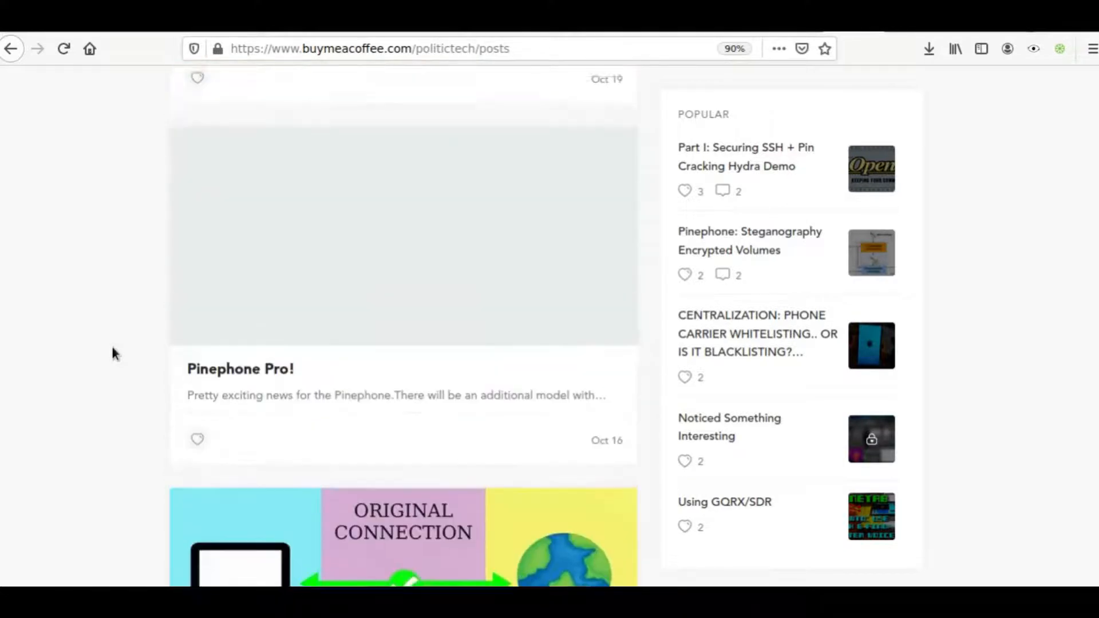
scroll(111, 345, "up", 5)
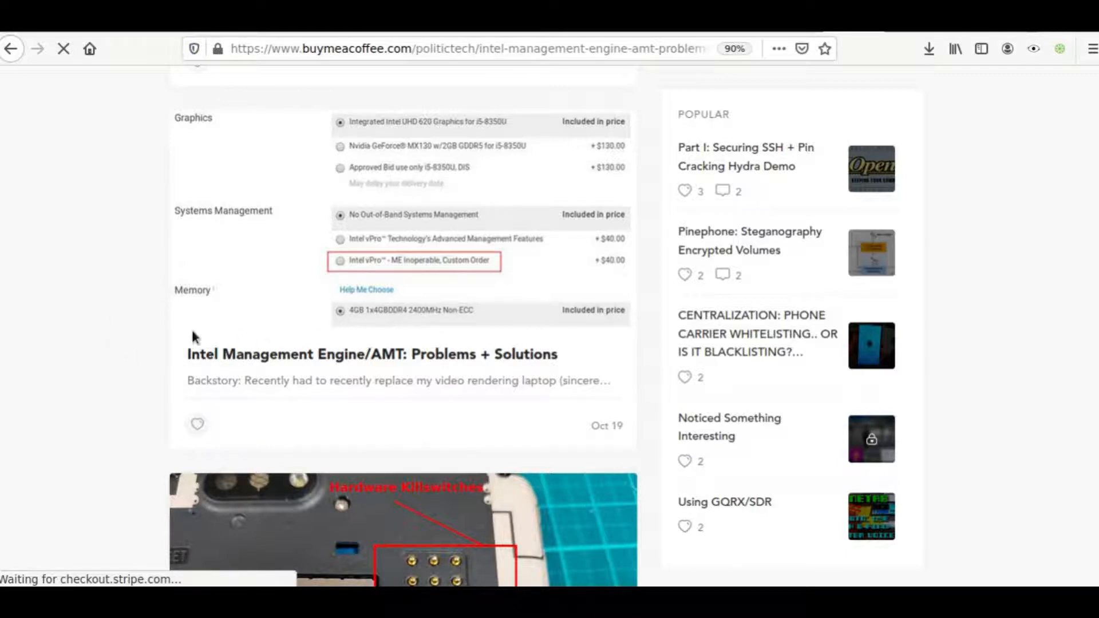
scroll(97, 281, "down", 2)
scroll(97, 280, "down", 3)
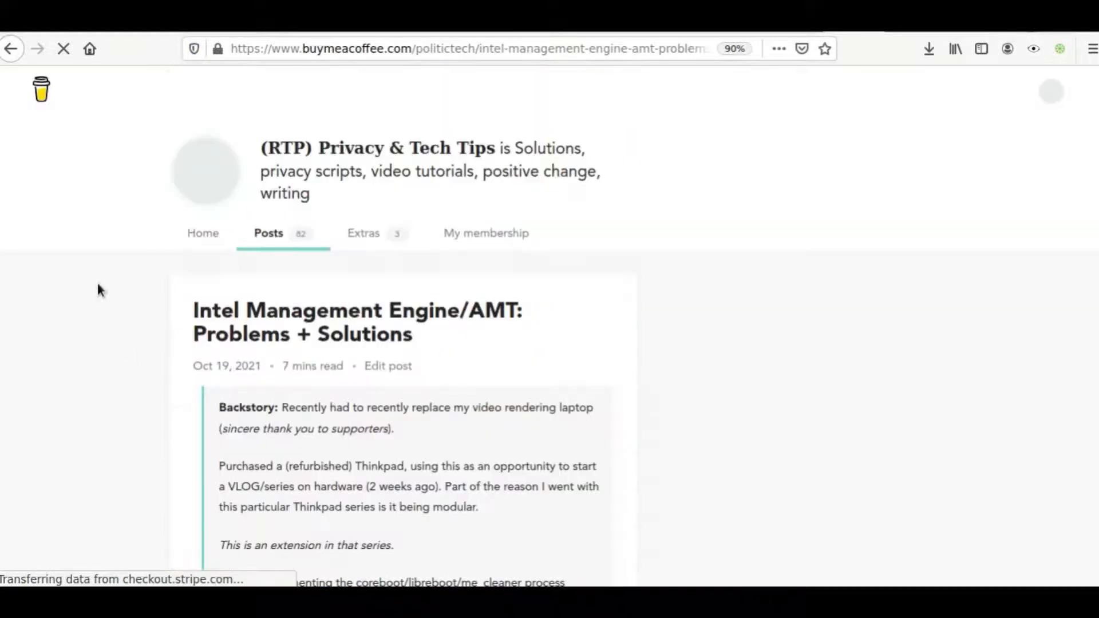
scroll(103, 346, "down", 2)
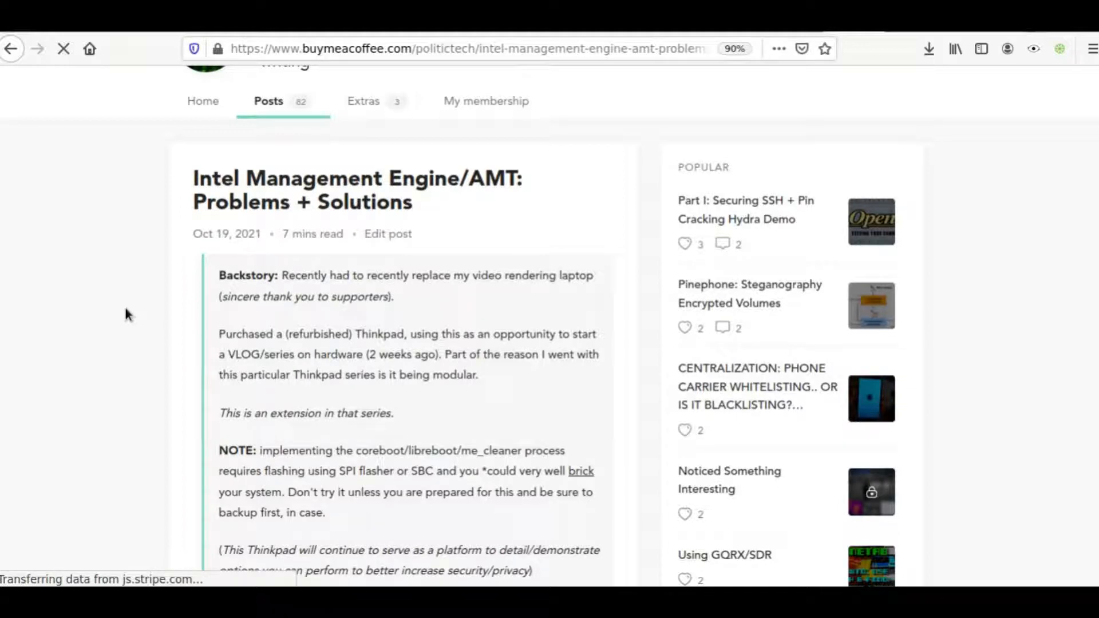
scroll(109, 308, "down", 1)
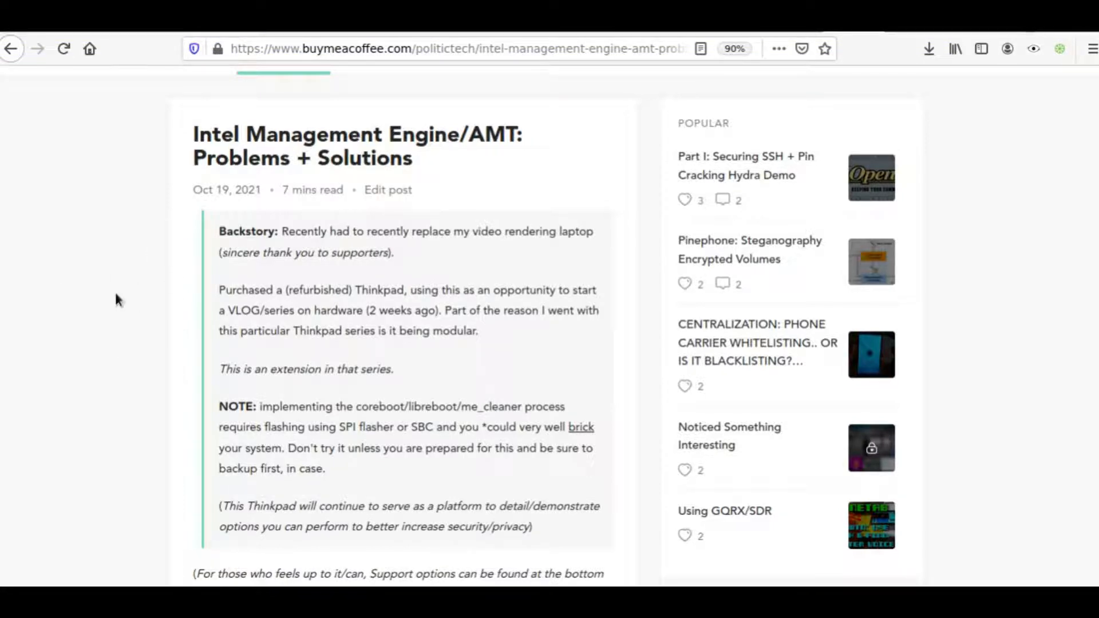
scroll(121, 245, "down", 3)
scroll(121, 246, "down", 3)
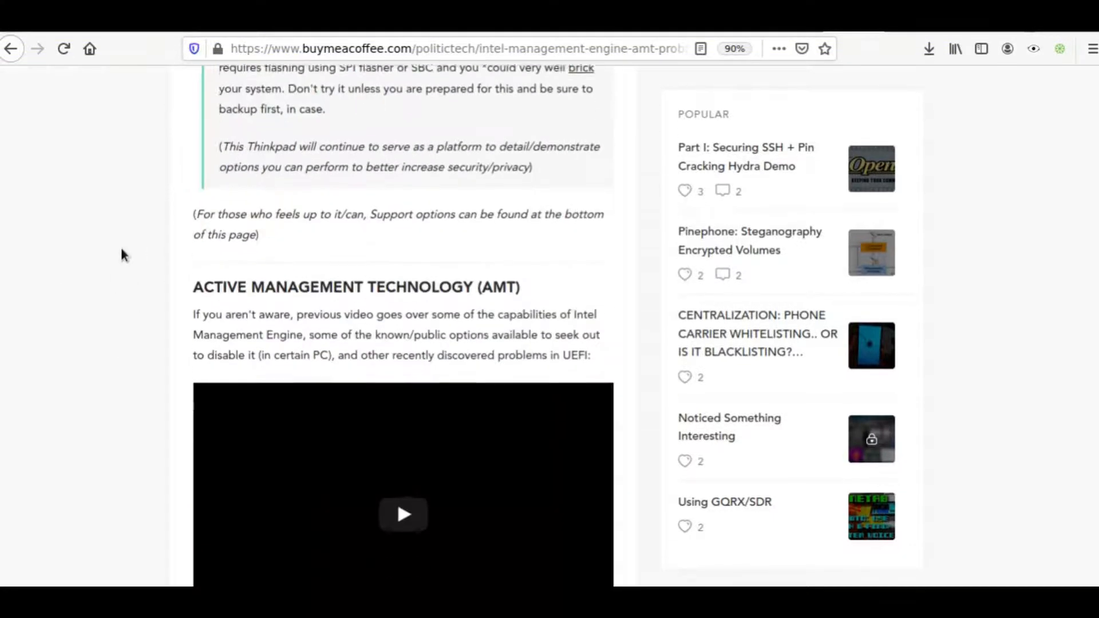
scroll(120, 246, "down", 3)
scroll(122, 248, "down", 5)
scroll(121, 247, "down", 4)
scroll(121, 248, "down", 4)
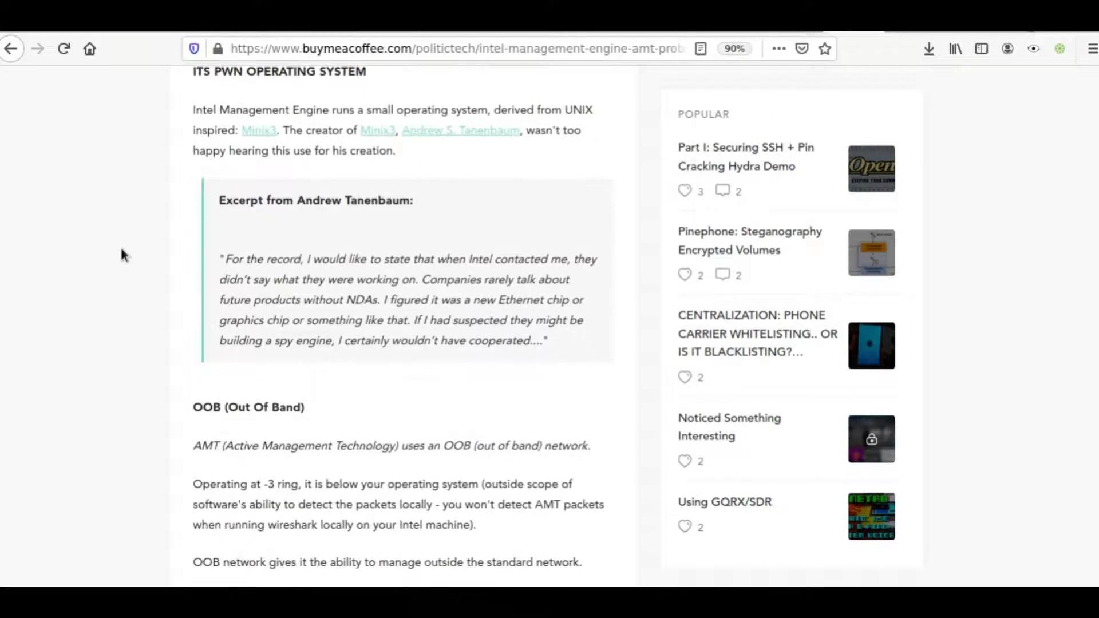
scroll(121, 248, "down", 4)
scroll(121, 248, "down", 5)
scroll(120, 248, "down", 3)
scroll(122, 247, "down", 4)
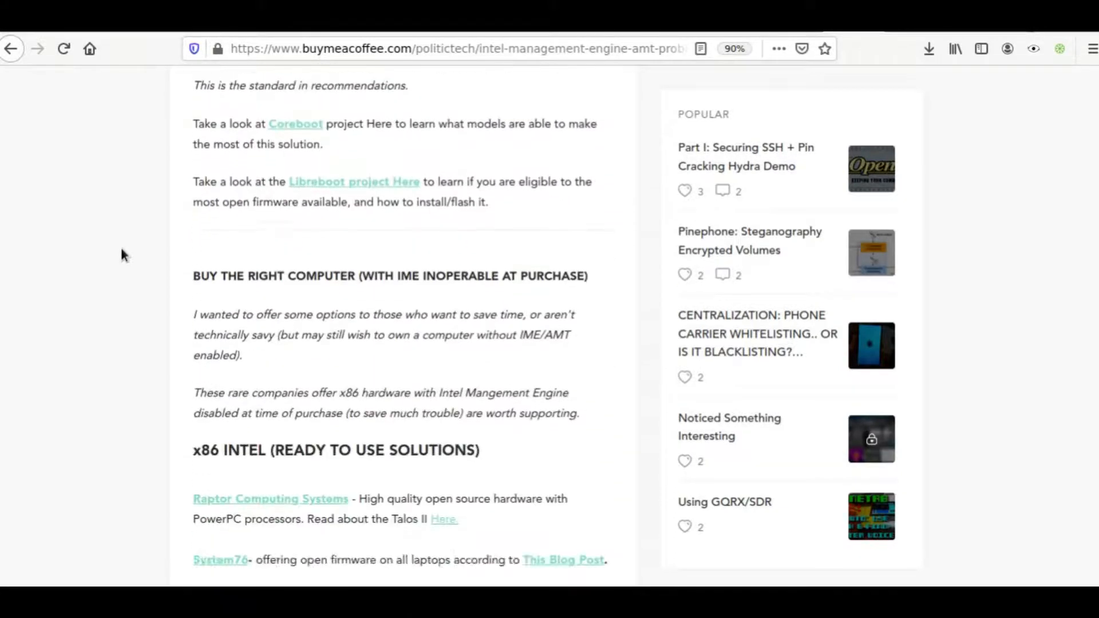
scroll(121, 247, "down", 4)
scroll(121, 247, "down", 4)
scroll(121, 248, "down", 3)
scroll(90, 229, "down", 5)
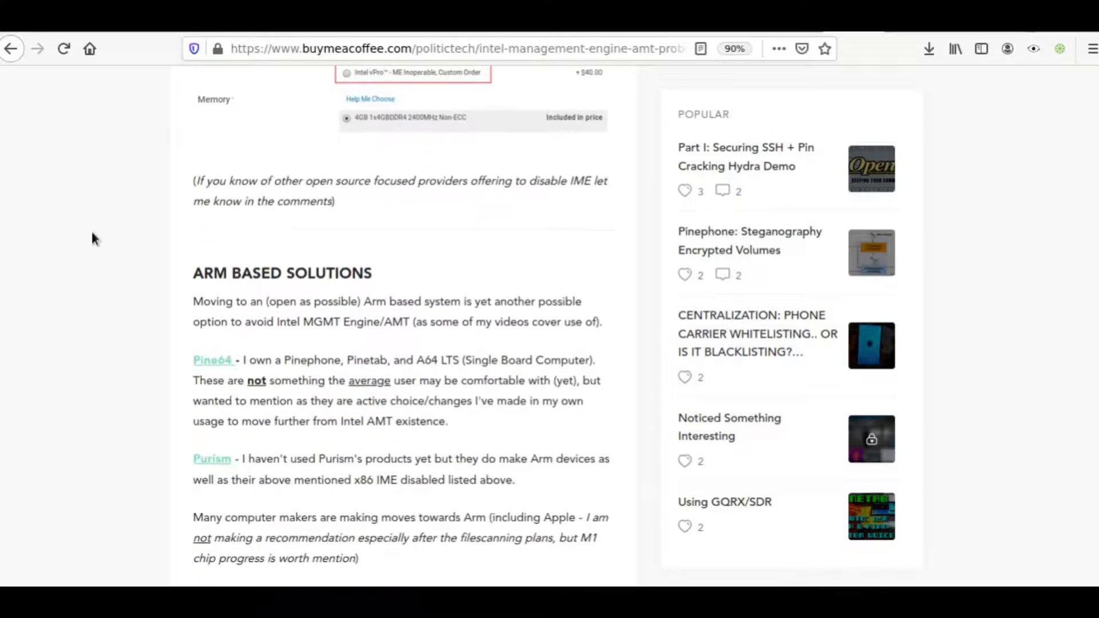
scroll(91, 229, "down", 3)
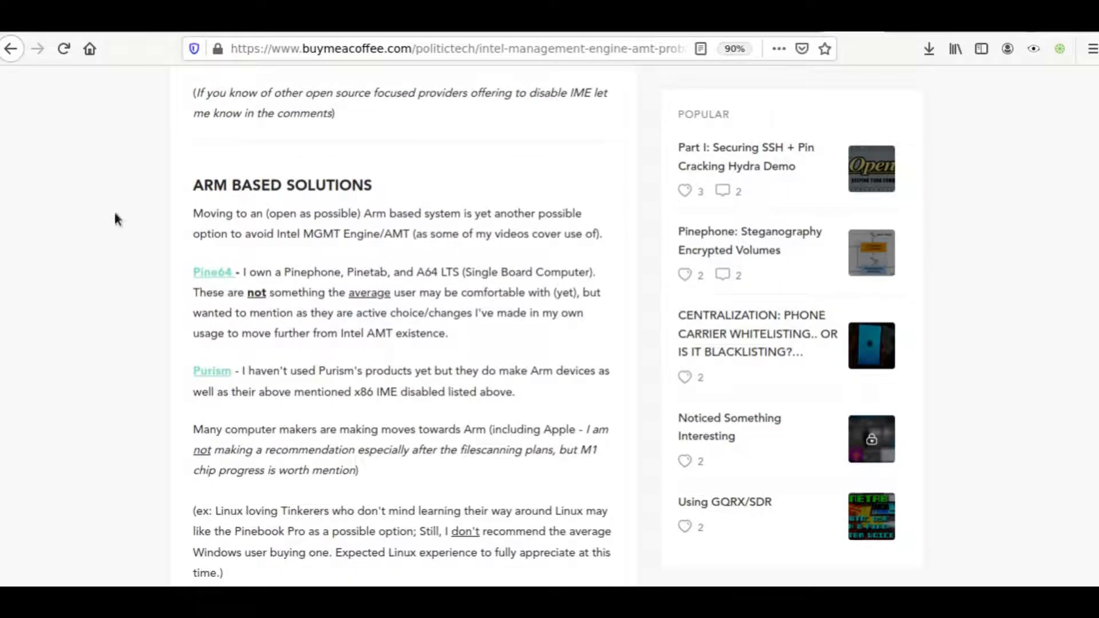
scroll(108, 285, "down", 5)
scroll(109, 285, "down", 5)
scroll(109, 285, "down", 2)
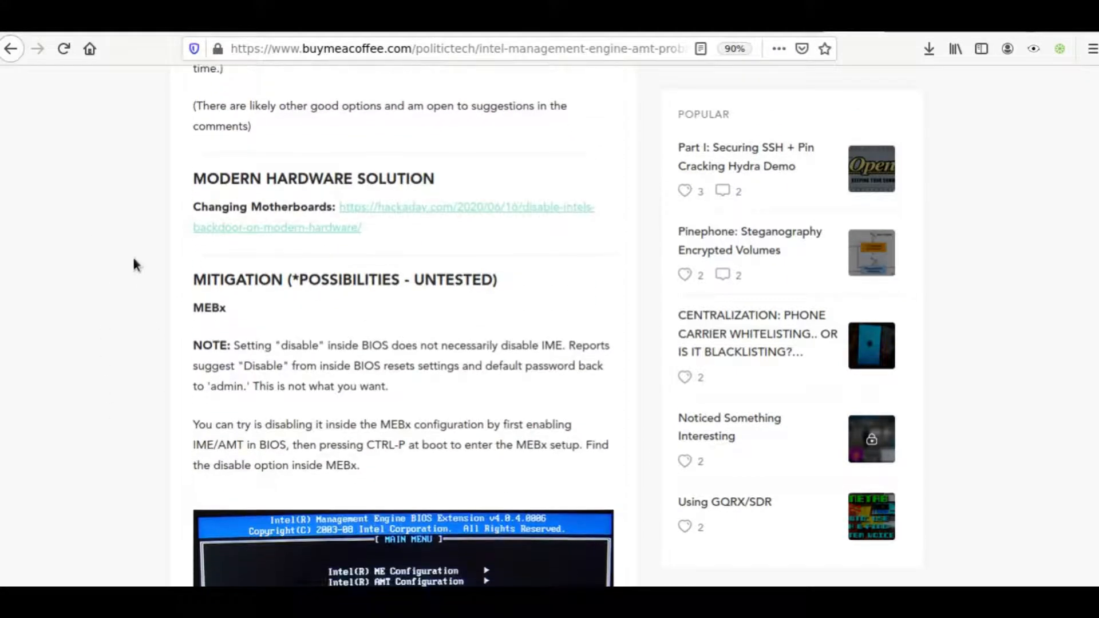
scroll(133, 255, "down", 3)
scroll(171, 377, "down", 2)
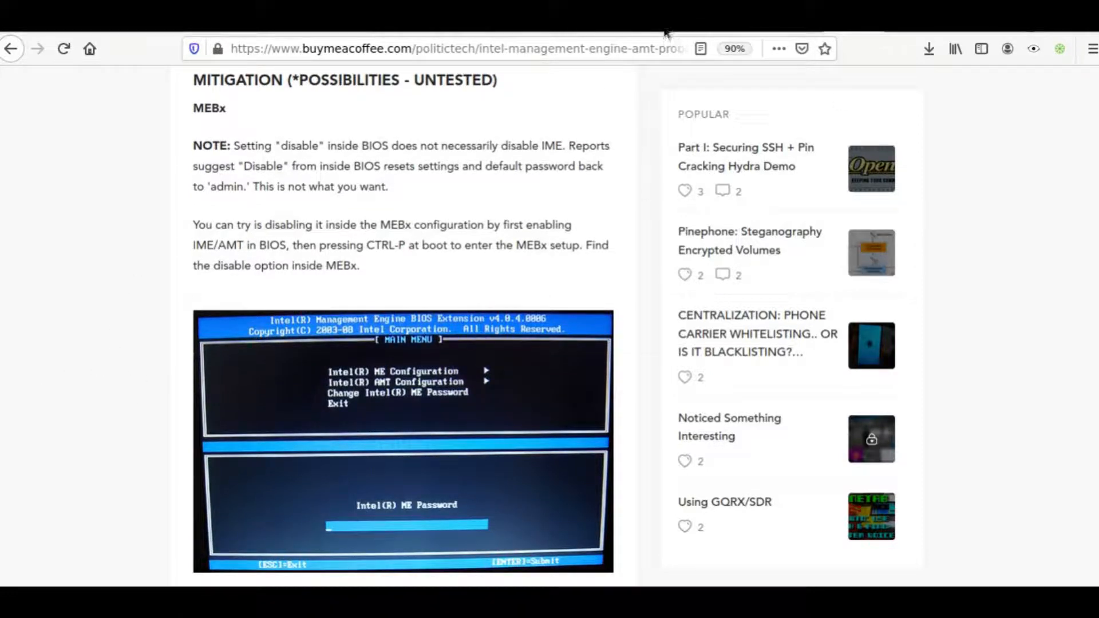
Step: Return to the pop.system76.com tab showing the Pop!_OS download options
left_click(667, 31)
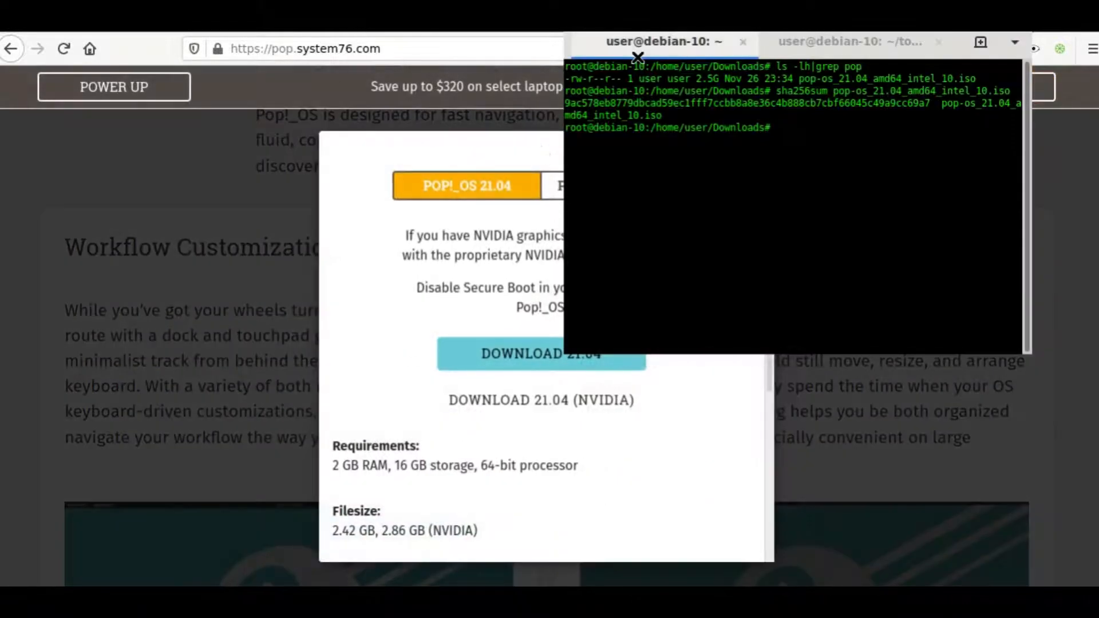
Step: Position the terminal beside the site's SHA256 sums to compare them with the computed hash
left_click_drag(773, 90, 258, 102)
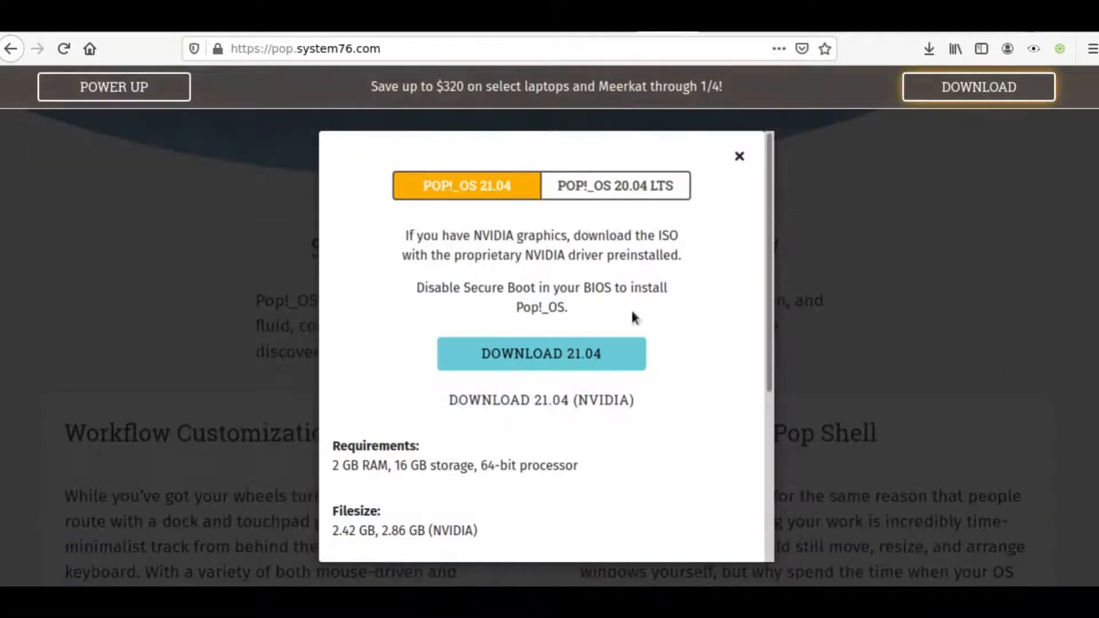
scroll(767, 293, "down", 5)
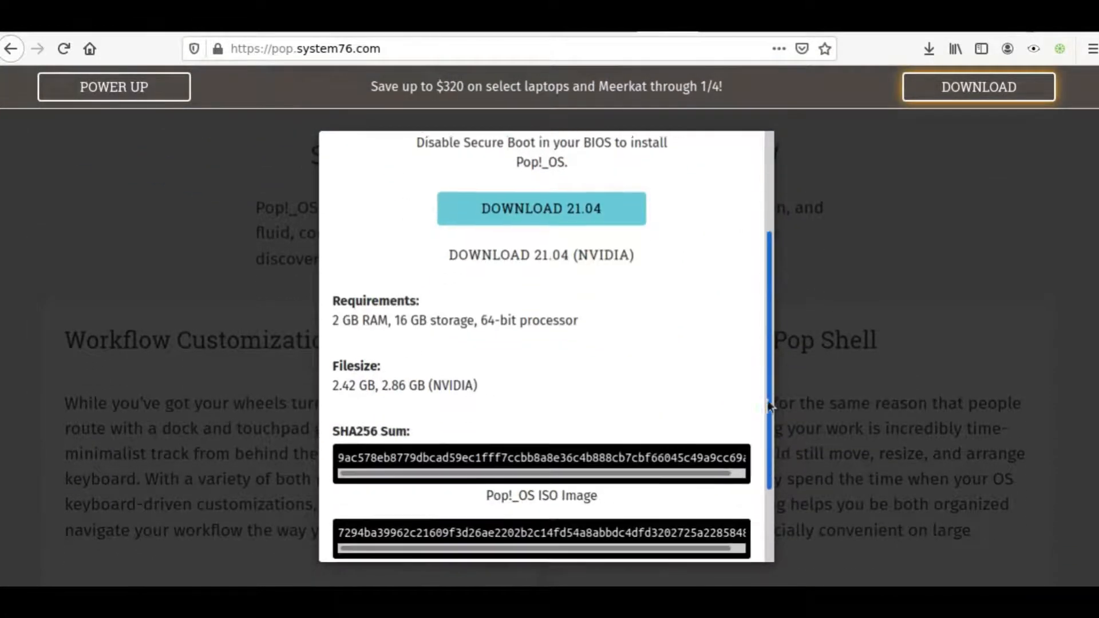
key("alt+Tab")
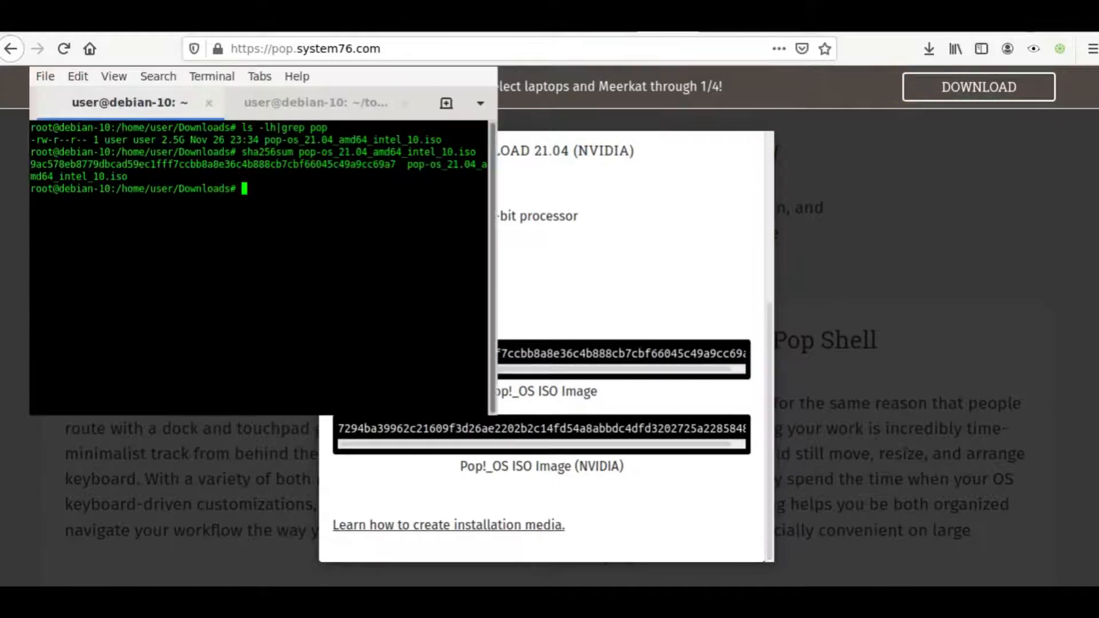
mouse_move(129, 39)
left_mouse_down()
mouse_move(447, 41)
mouse_move(690, 245)
left_mouse_up()
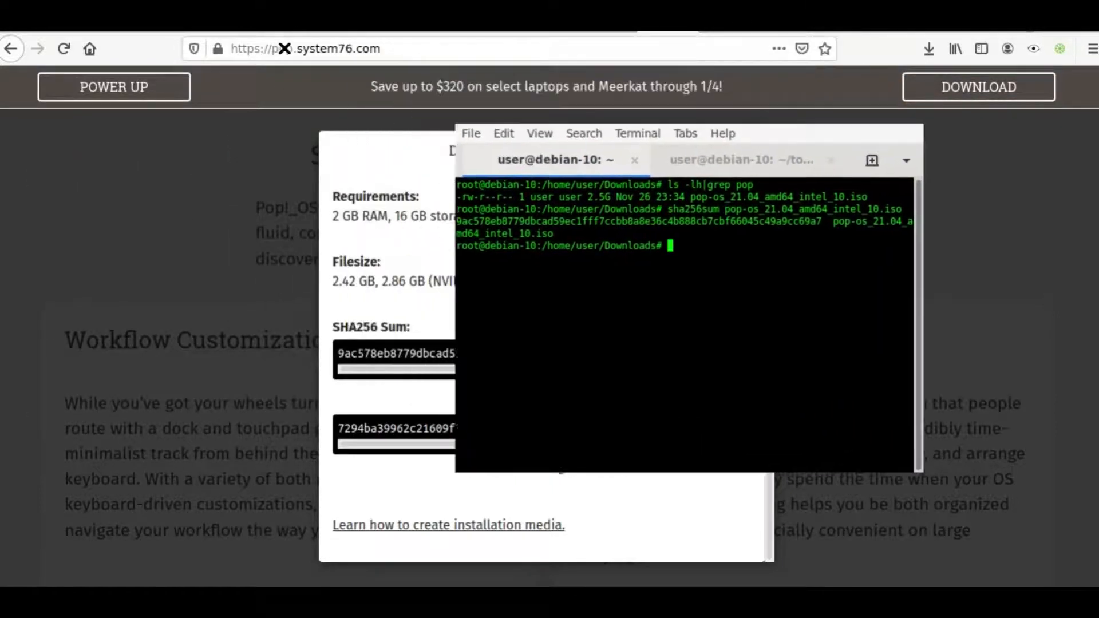
left_click_drag(560, 237, 550, 247)
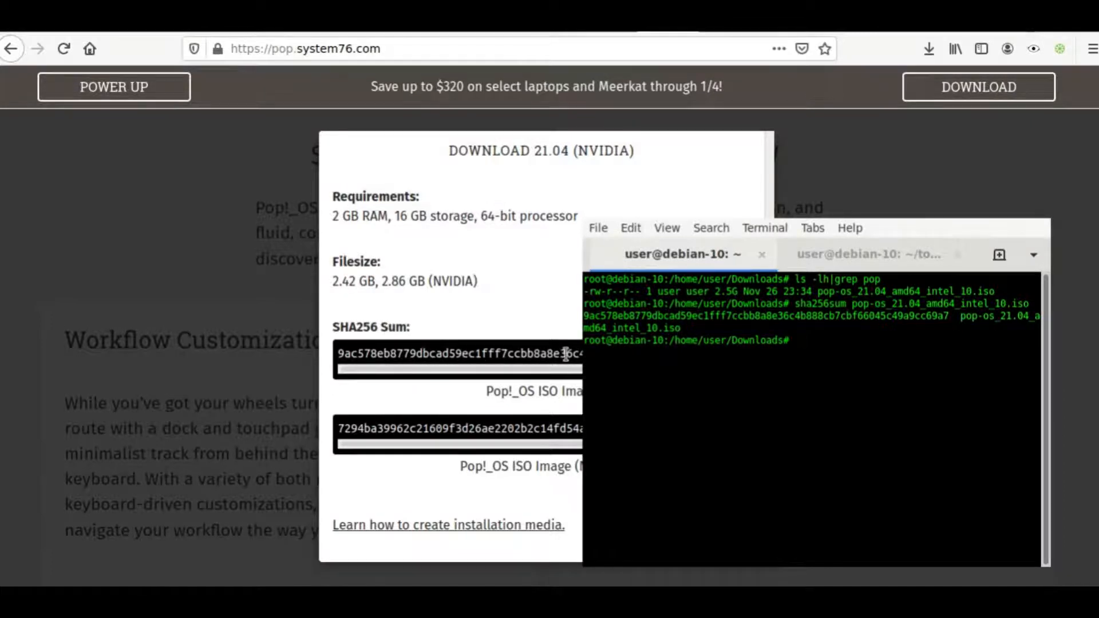
left_click_drag(748, 225, 284, 162)
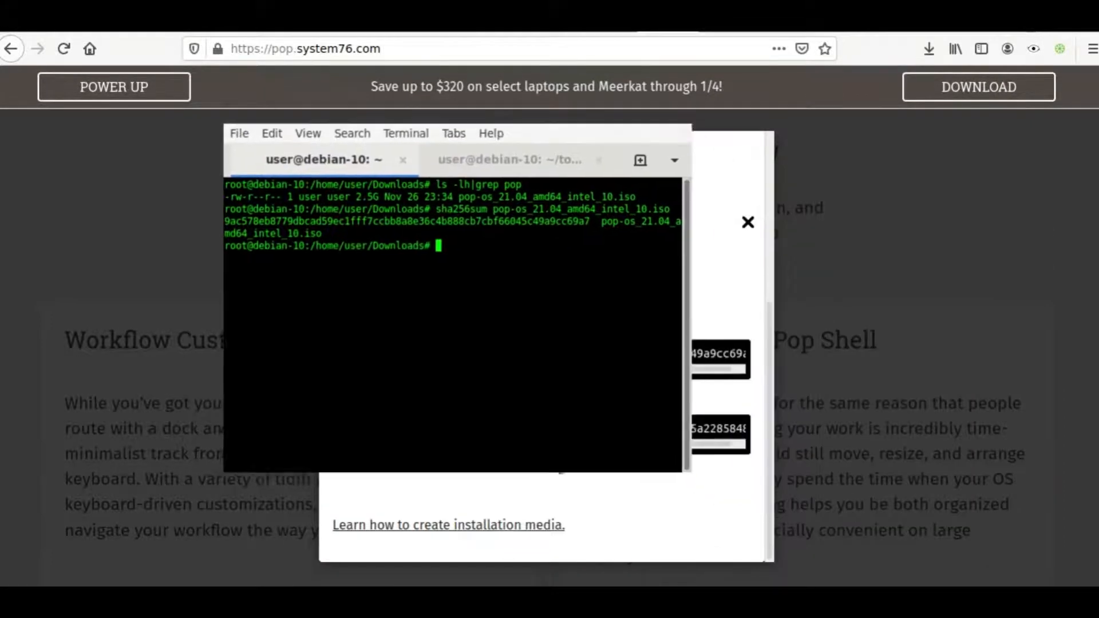
left_click(324, 276)
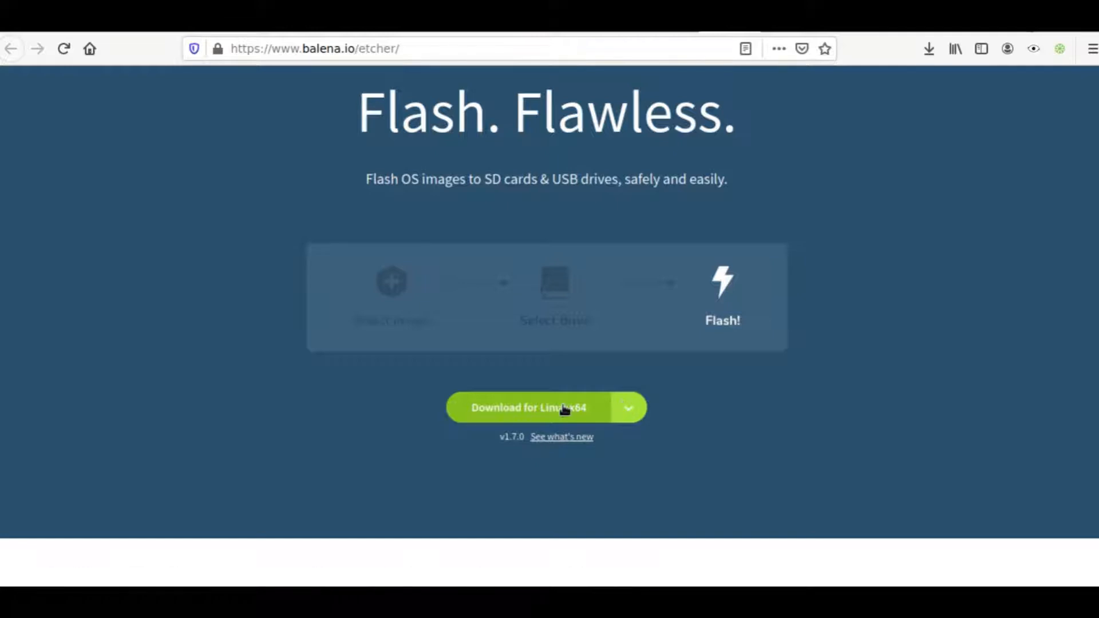
Step: View the other Etcher download variants under Download for Linux x64, then dismiss the list
left_click(525, 391)
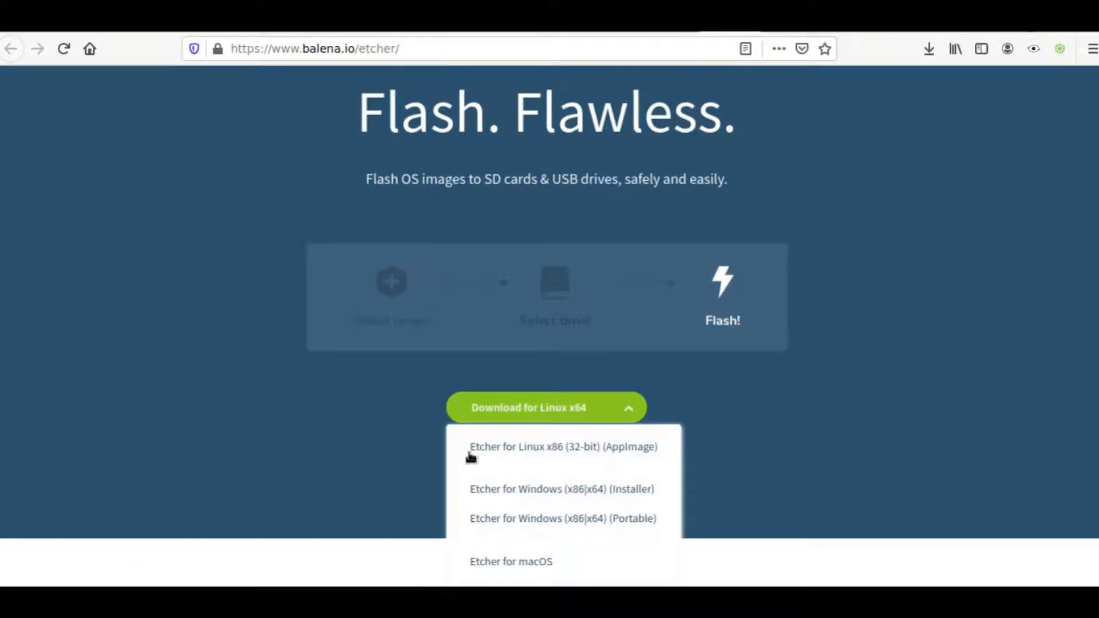
left_click(359, 405)
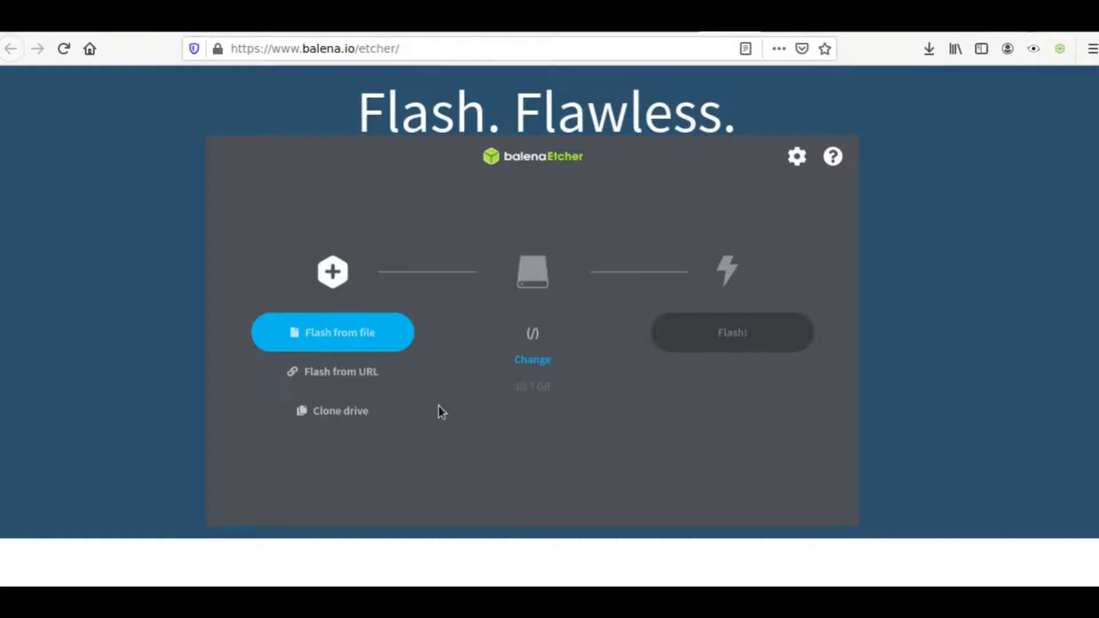
Step: Load pop-os_21.04_amd64_intel_10.iso from Downloads as the image to flash in balenaEtcher
left_click(328, 341)
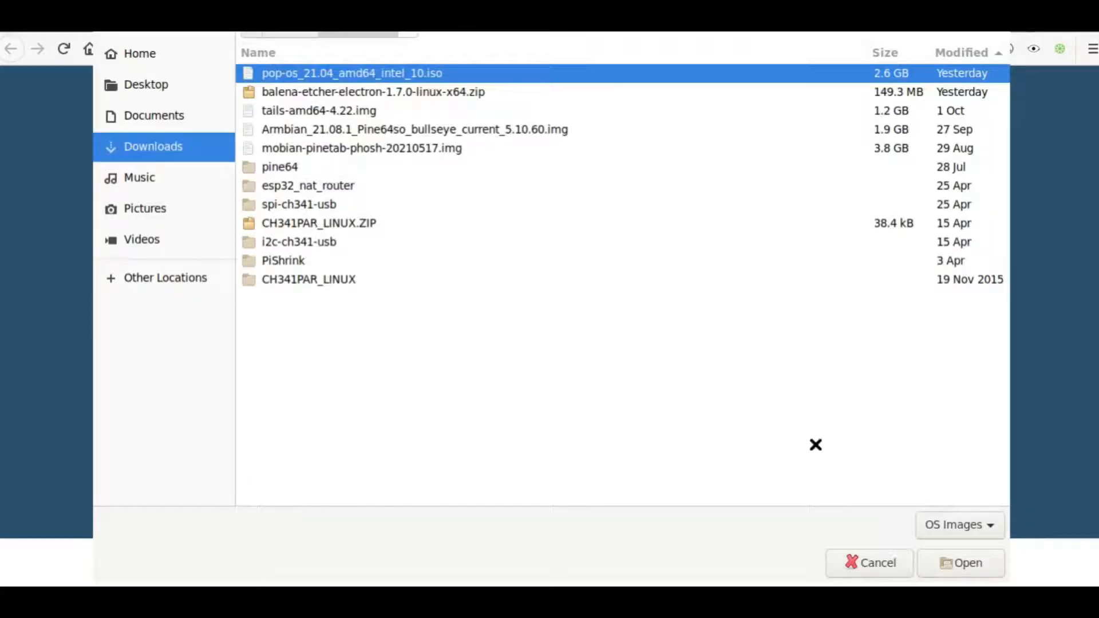
left_click(961, 563)
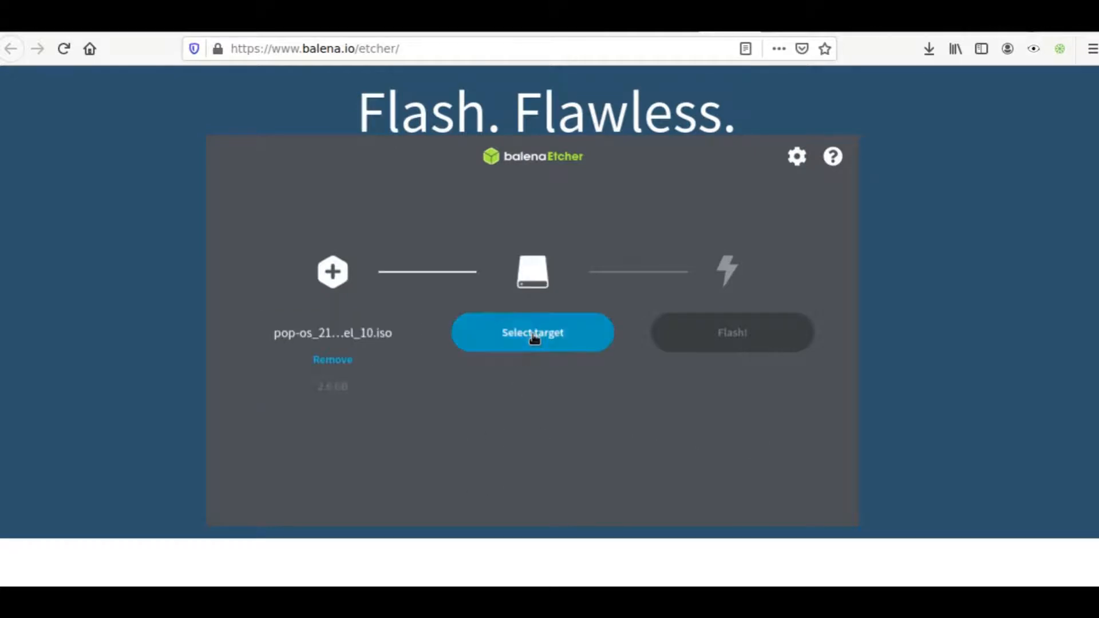
left_click(534, 337)
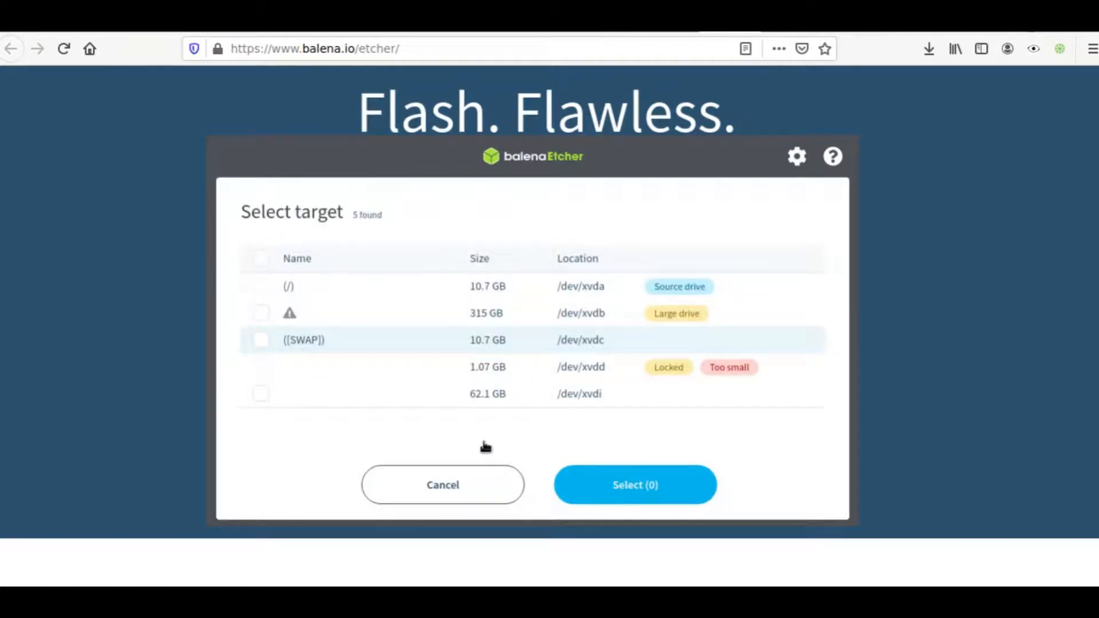
Step: Check the 62.1 GB /dev/xvdi drive as the flash target
left_click(497, 395)
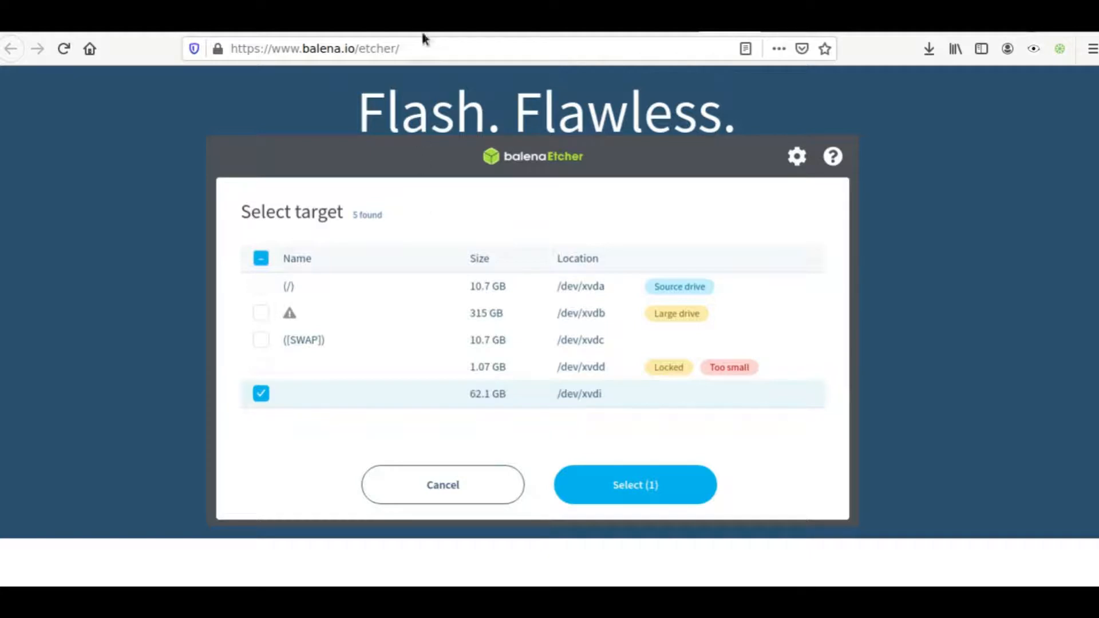
Step: List block devices with lsblk, confirm xvdi is the 57.8G USB disk, and return to Etcher's target chooser
key("alt+Tab")
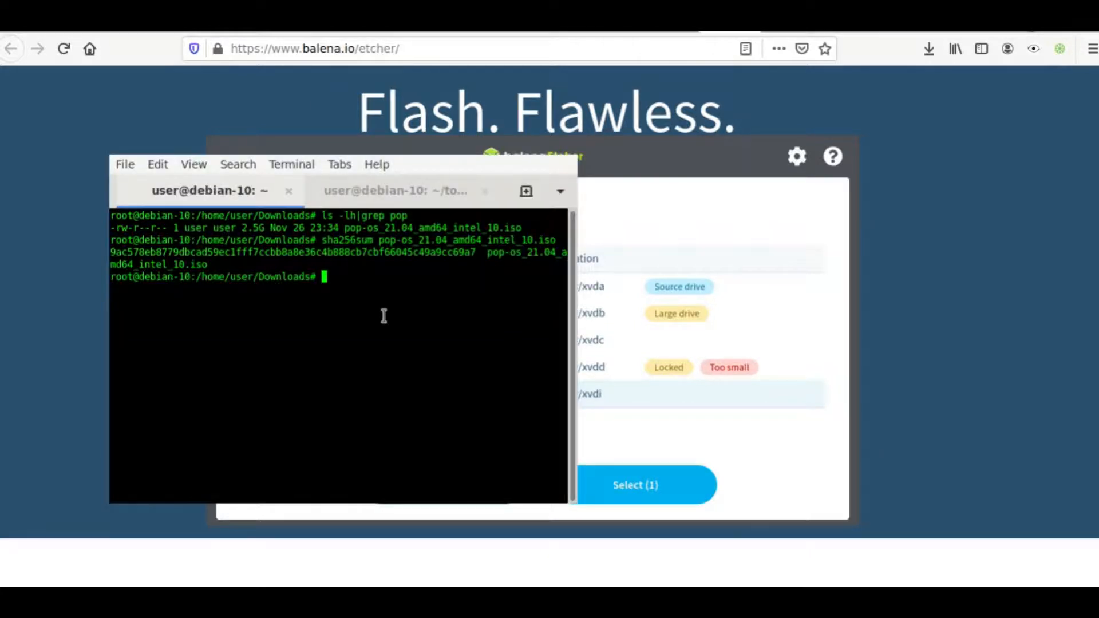
type("lsblk")
key("Return")
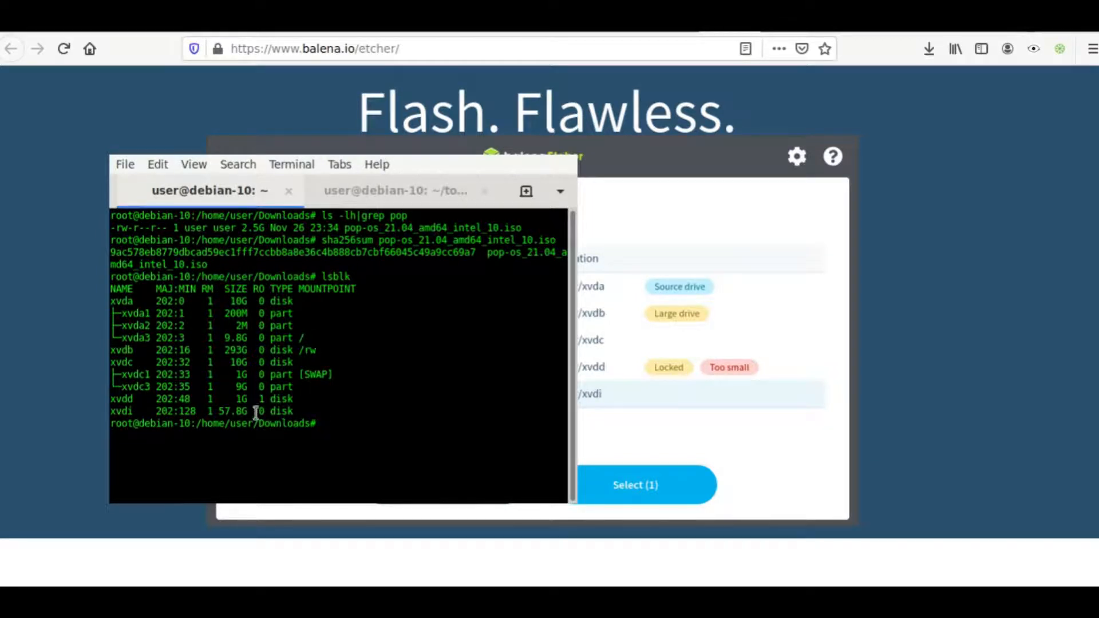
left_click_drag(249, 412, 219, 412)
left_click(537, 156)
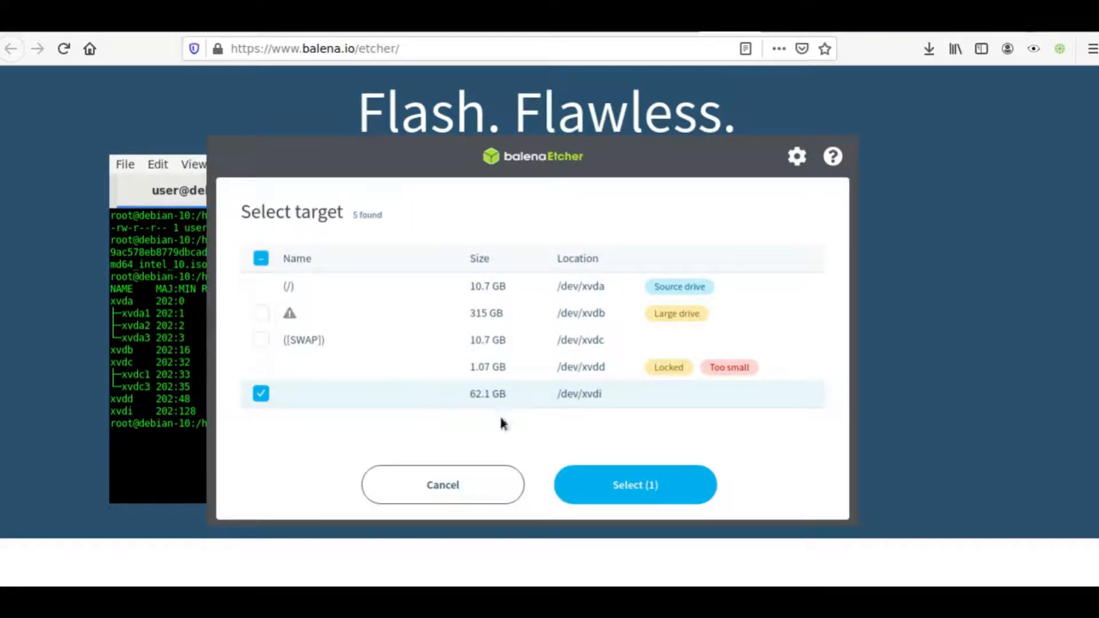
Step: Confirm /dev/xvdi as the flash target so Etcher starts writing the Pop!_OS ISO
left_click(631, 484)
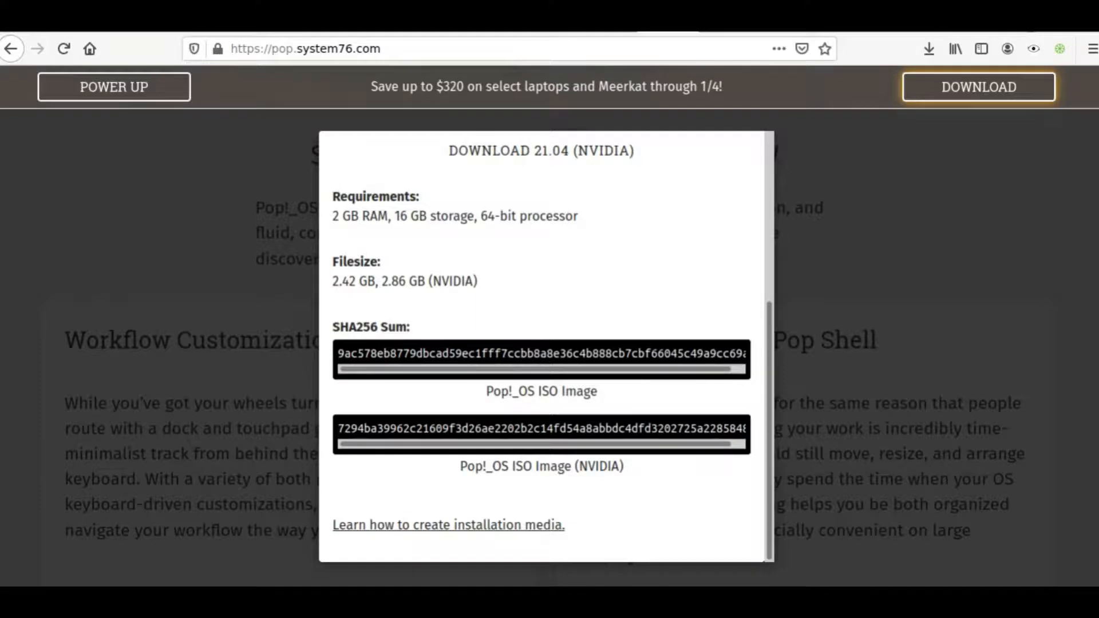
Step: Dismiss the Download 21.04 box with the SHA256 sums, check Etcher's flashing progress, and close its window
left_click(906, 275)
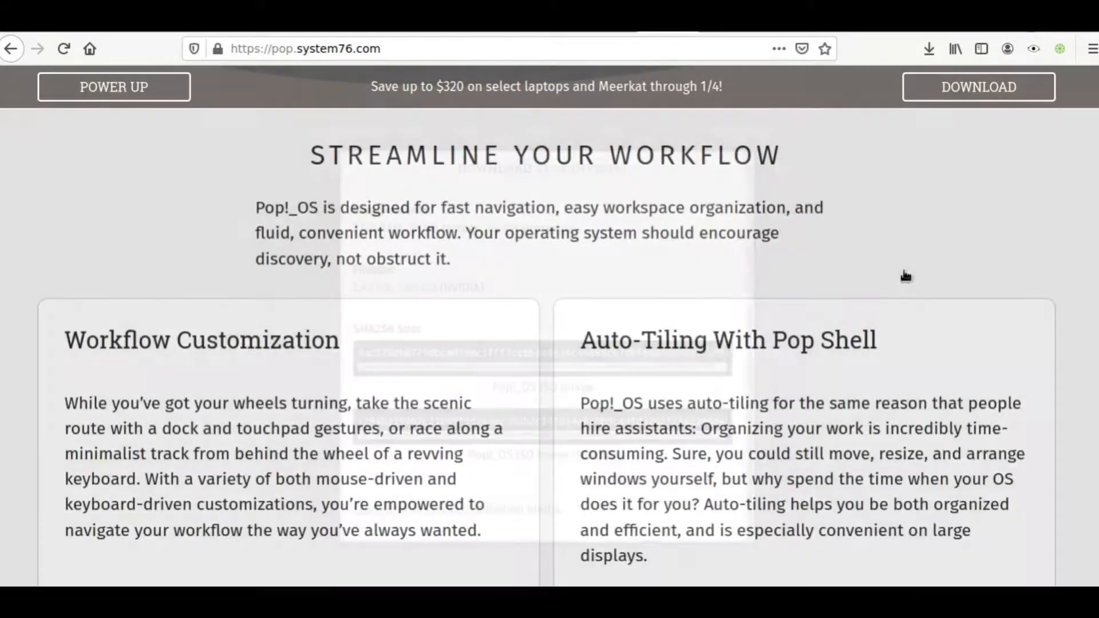
scroll(412, 358, "down", 4)
scroll(412, 357, "up", 2)
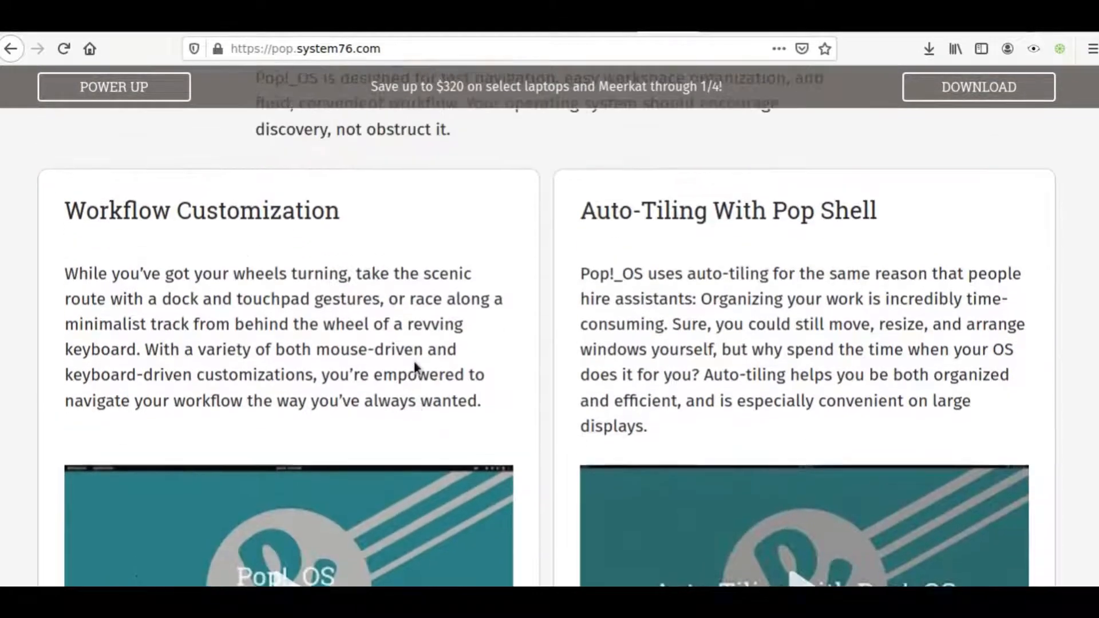
scroll(81, 304, "up", 1)
scroll(81, 304, "up", 2)
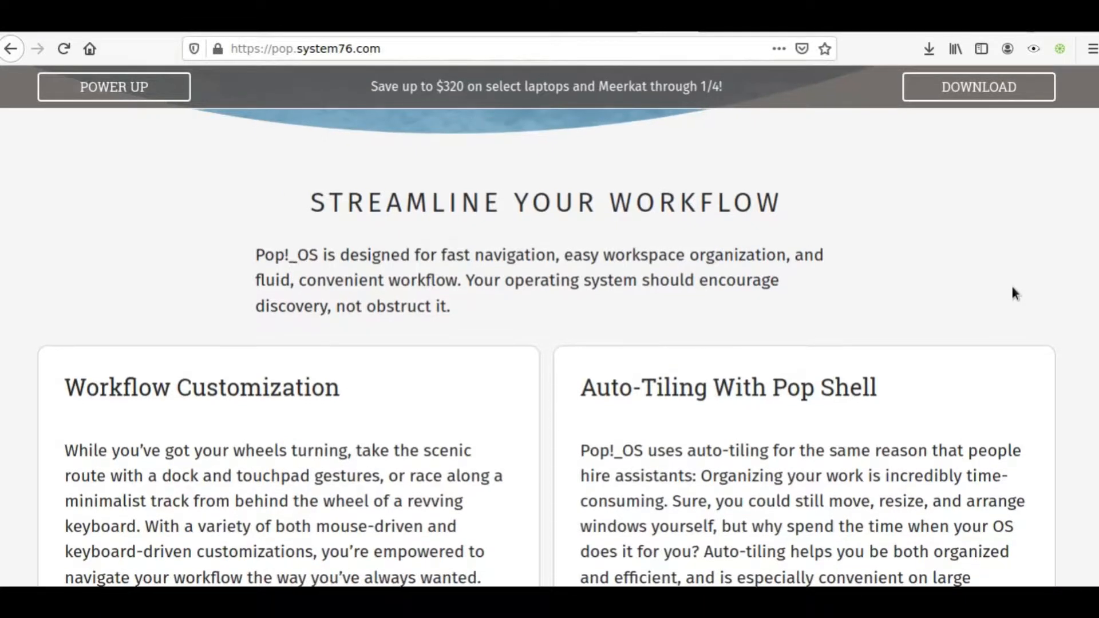
scroll(1011, 283, "up", 1)
scroll(1011, 284, "down", 1)
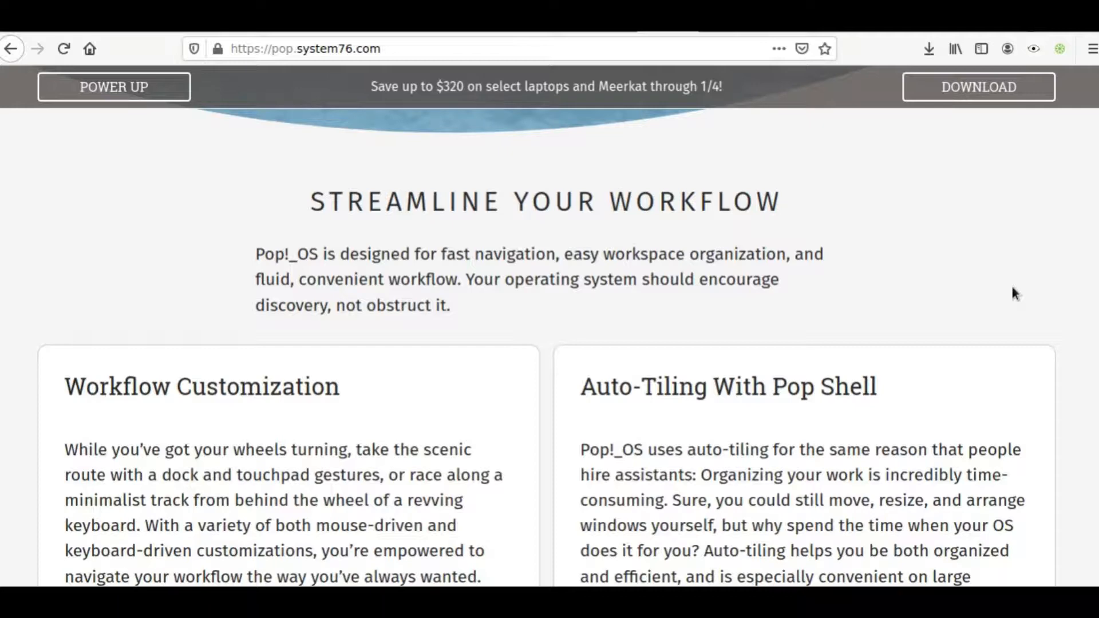
scroll(541, 329, "down", 8)
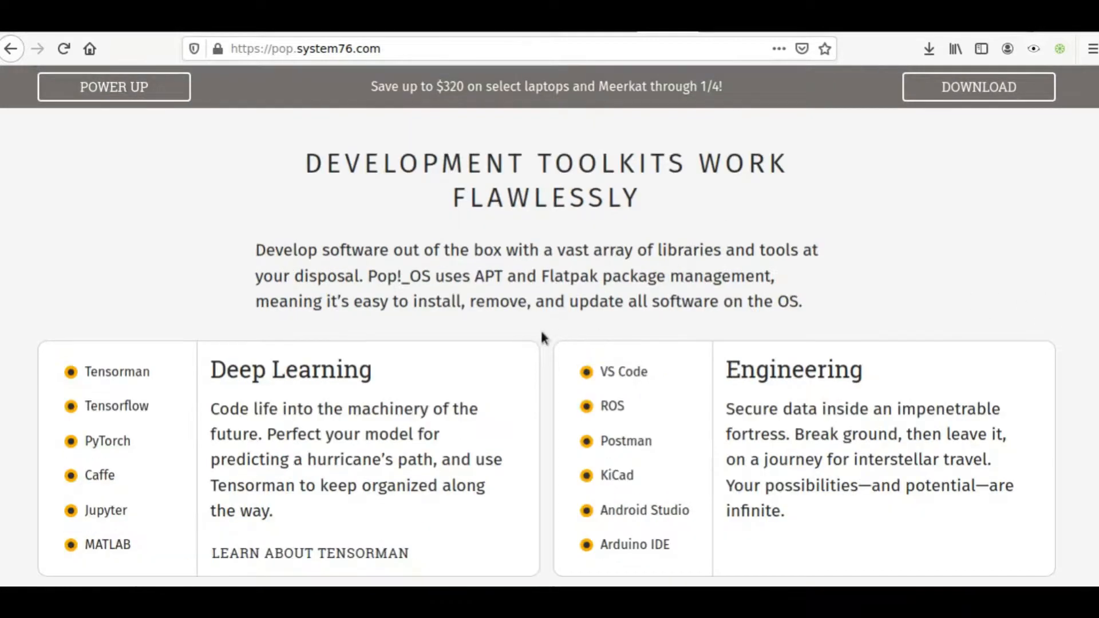
scroll(540, 328, "down", 4)
scroll(540, 329, "down", 1)
scroll(541, 329, "down", 5)
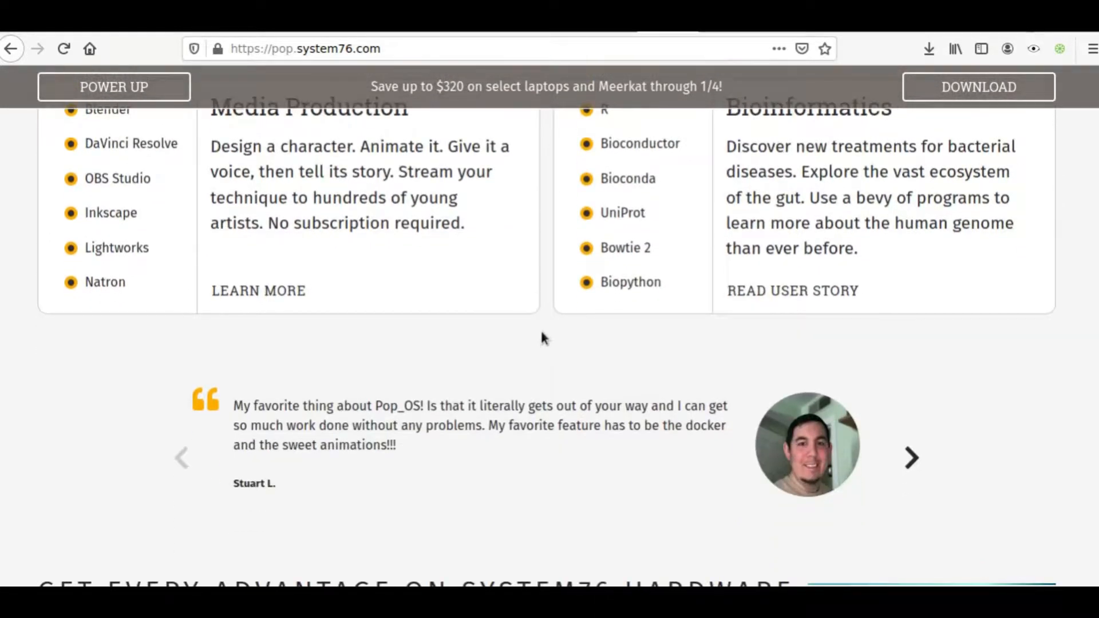
scroll(540, 328, "down", 3)
key("alt+Tab")
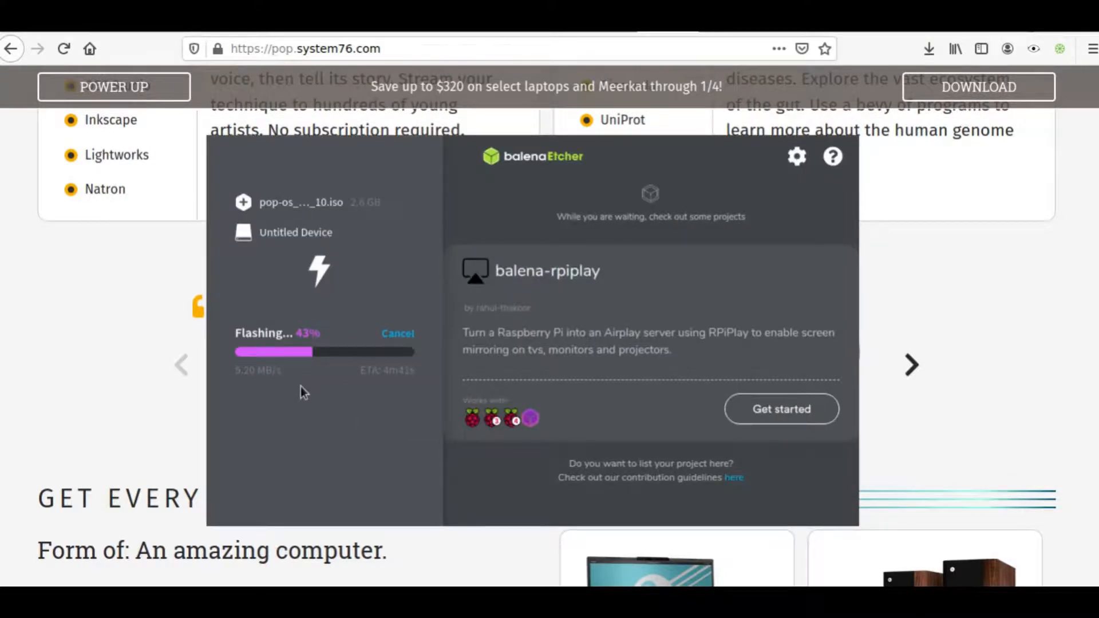
left_click(813, 136)
scroll(595, 275, "down", 4)
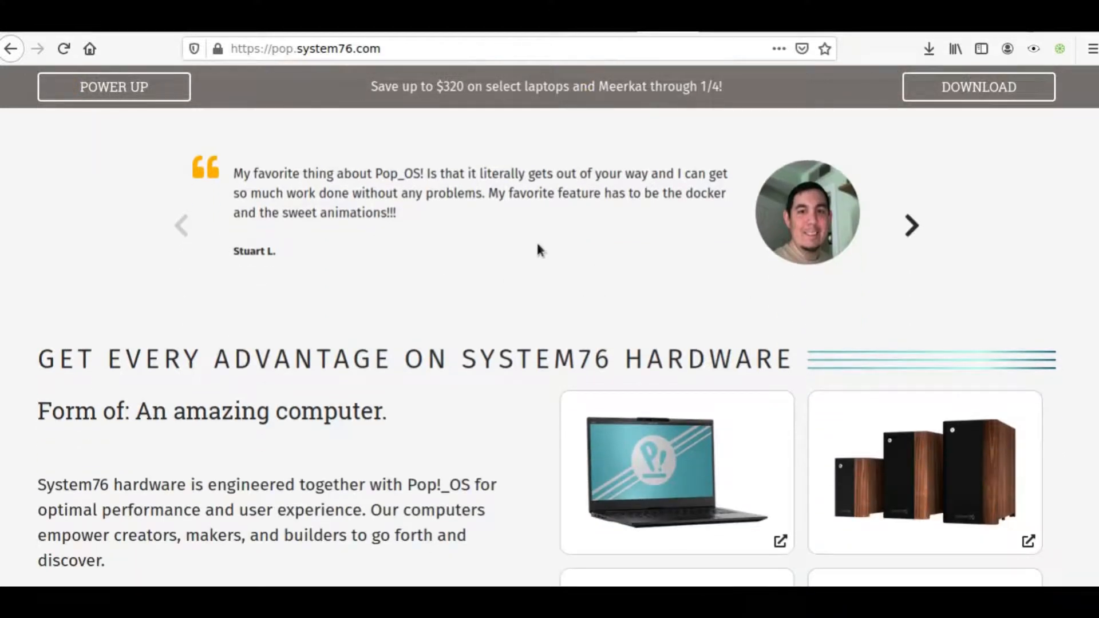
scroll(536, 233, "down", 1)
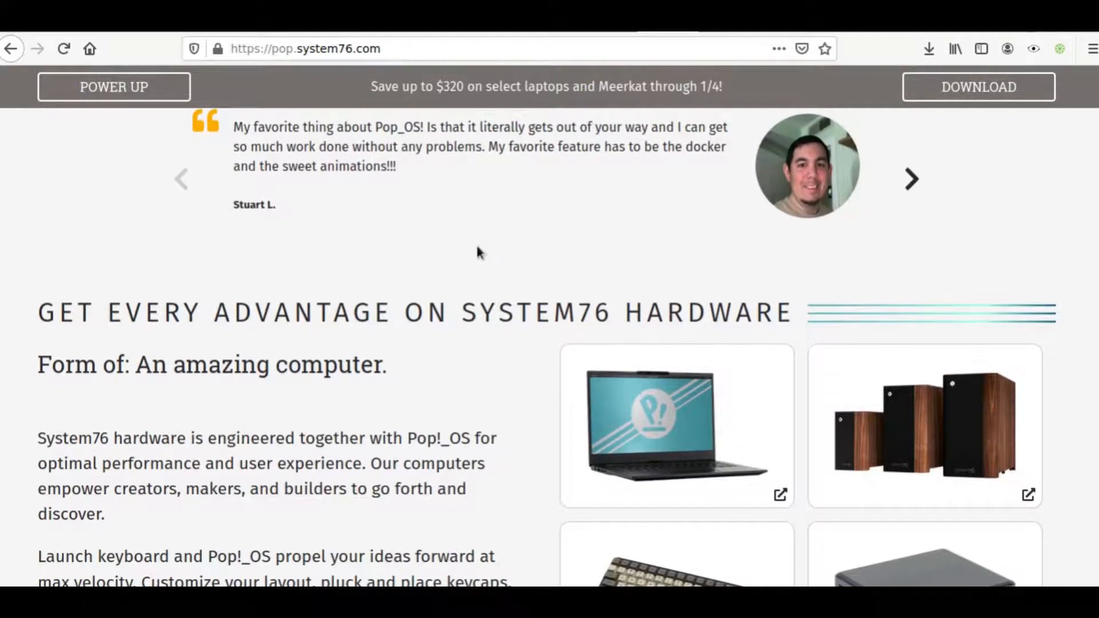
scroll(479, 252, "down", 3)
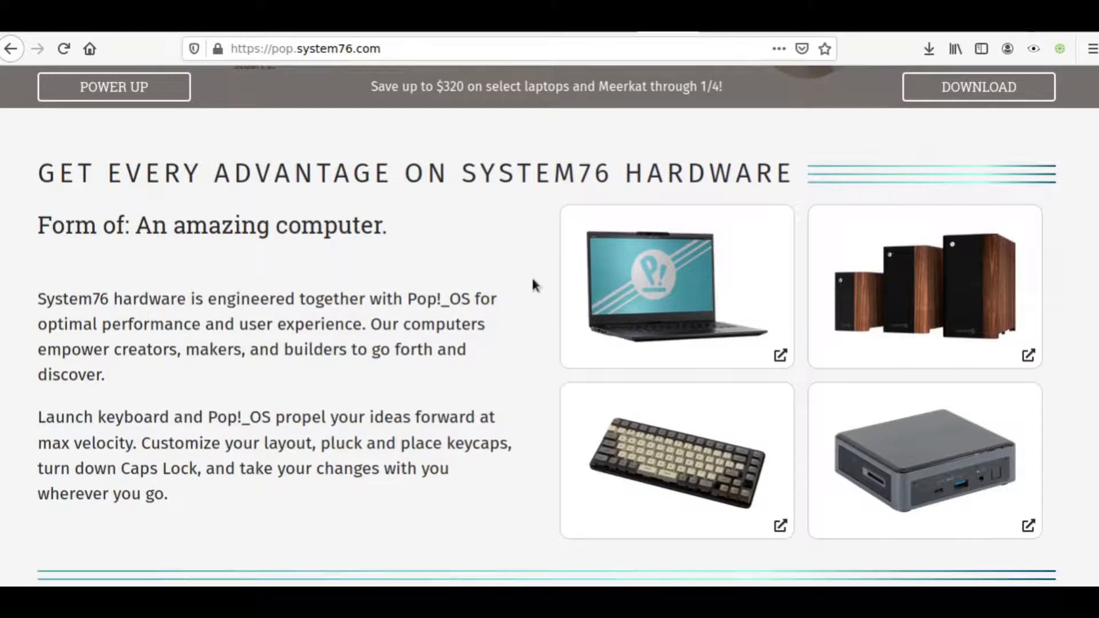
scroll(533, 285, "down", 1)
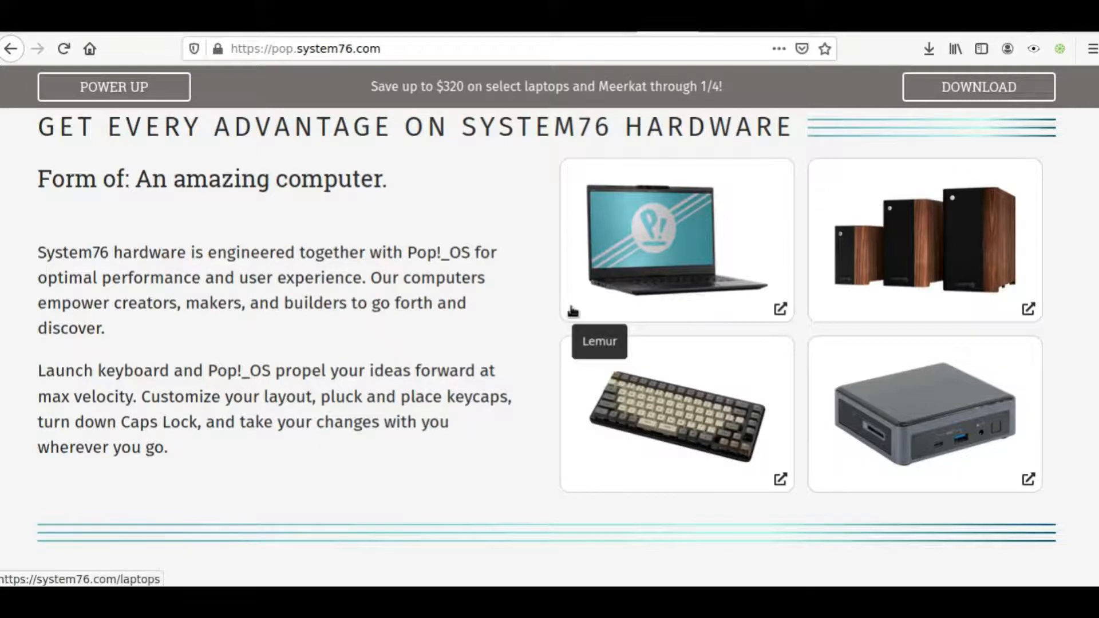
scroll(525, 284, "down", 3)
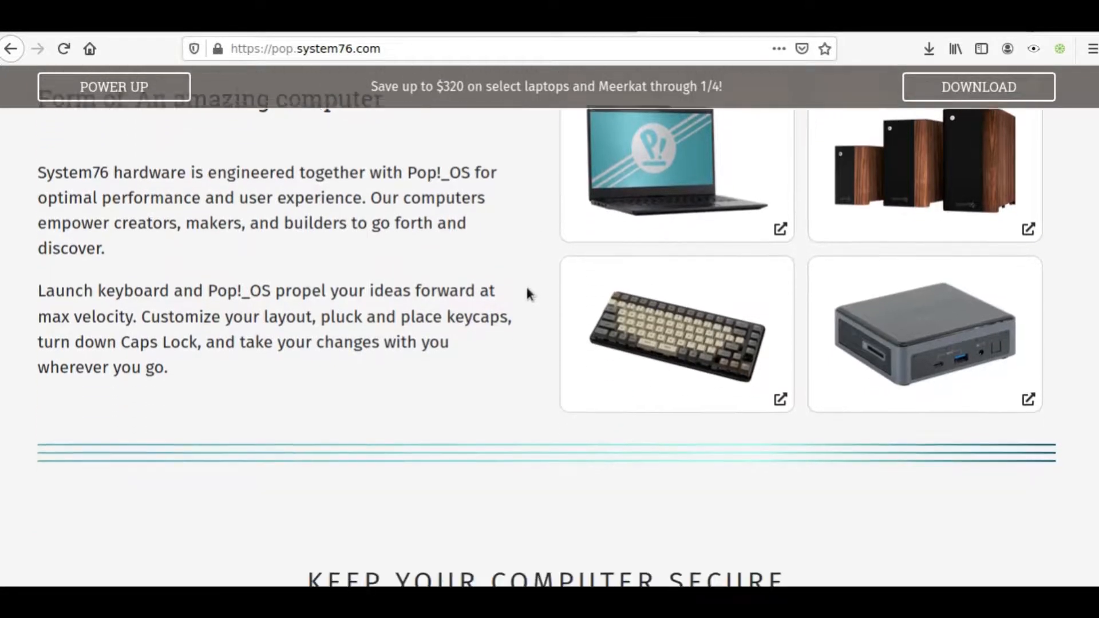
scroll(524, 315, "down", 3)
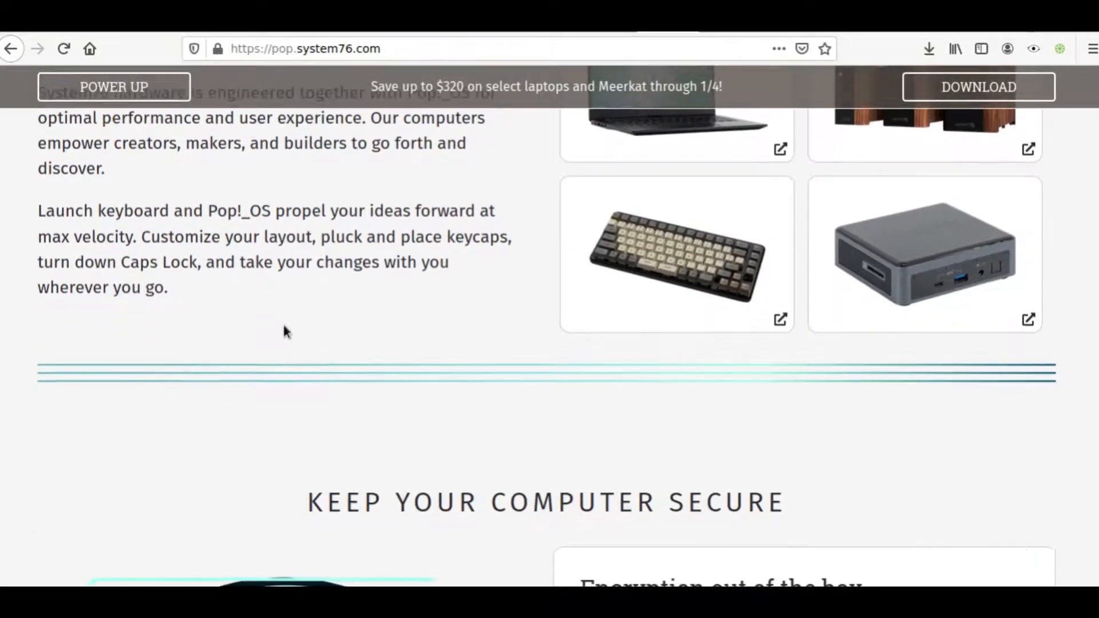
scroll(282, 322, "down", 3)
scroll(158, 323, "down", 2)
scroll(142, 321, "down", 3)
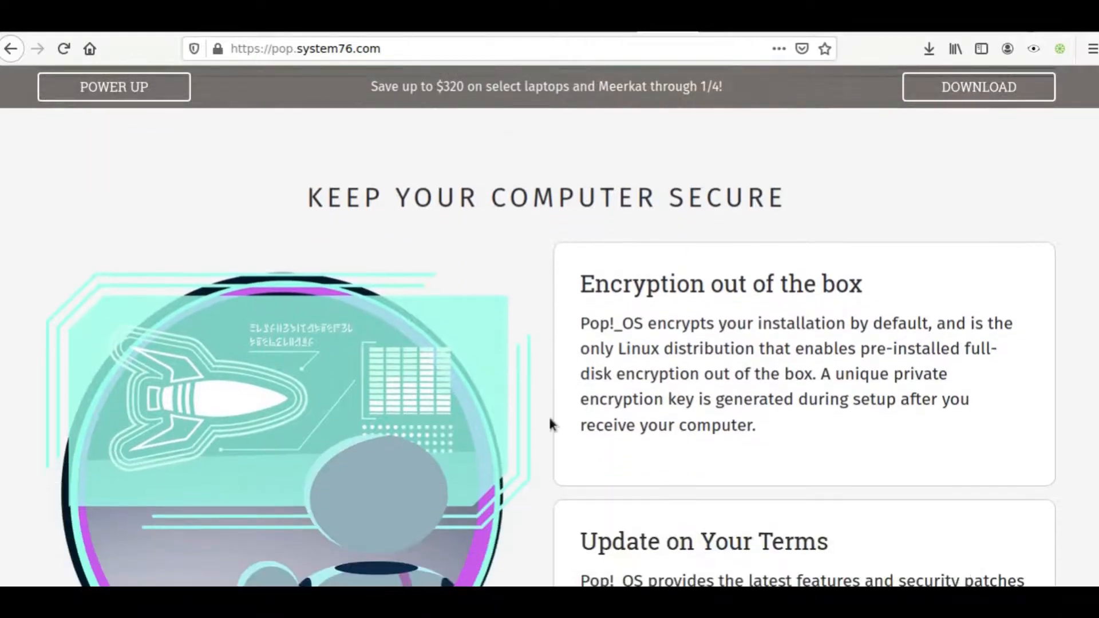
scroll(1008, 269, "down", 3)
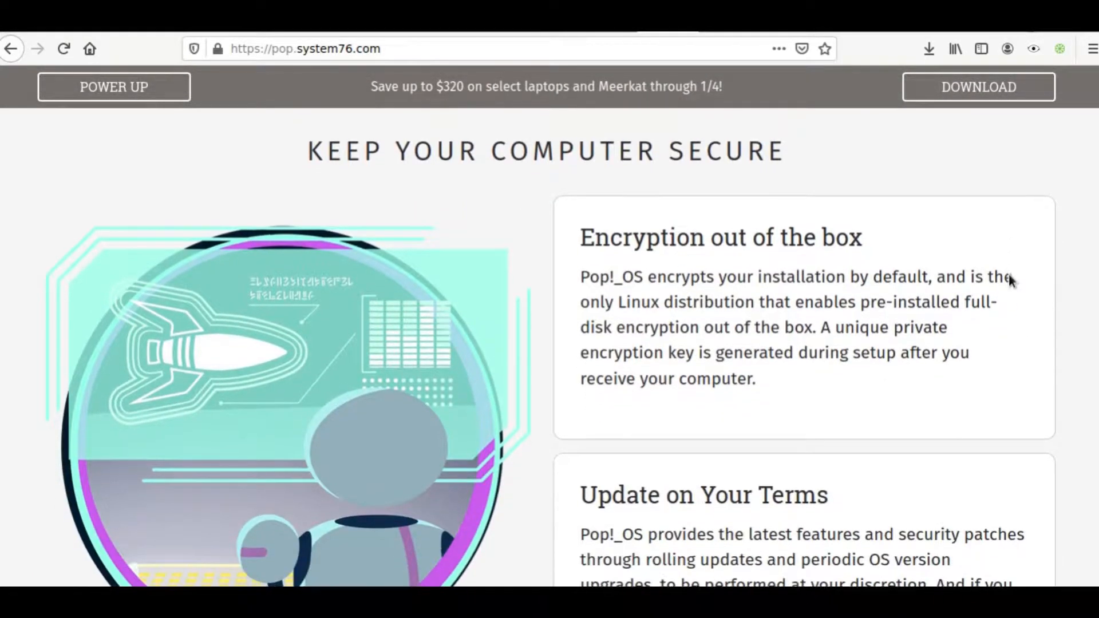
scroll(1010, 274, "up", 1)
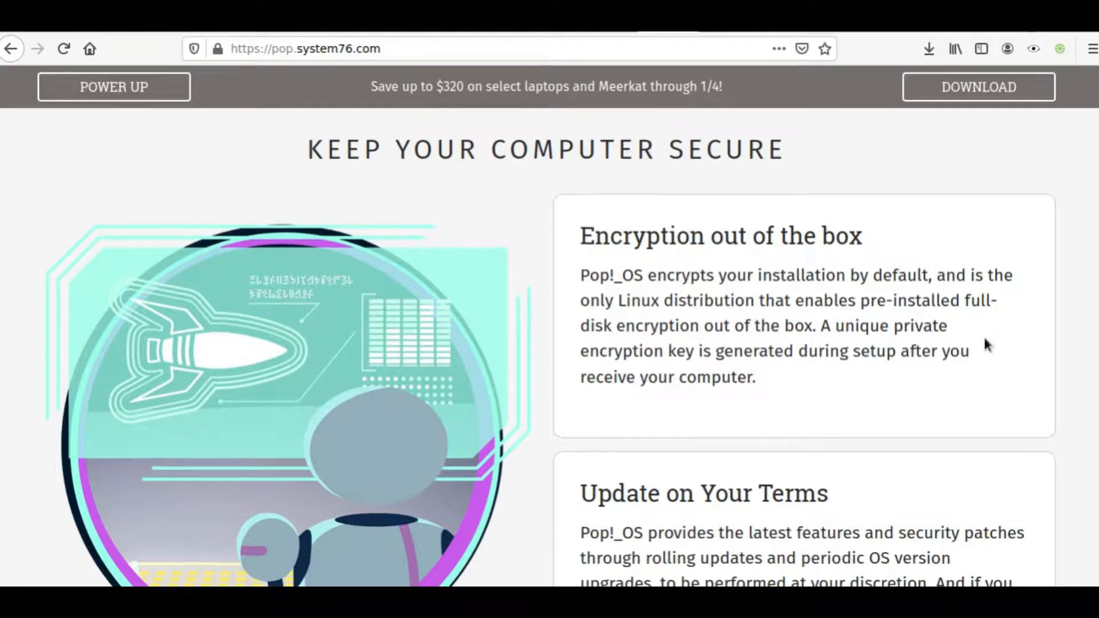
scroll(984, 338, "down", 1)
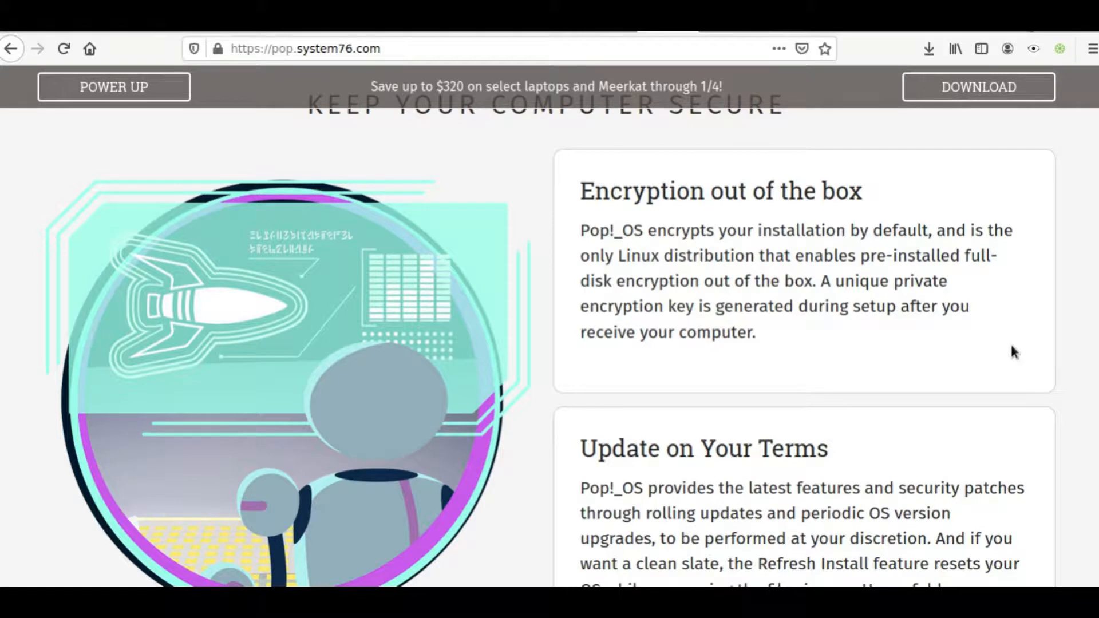
scroll(1011, 343, "down", 2)
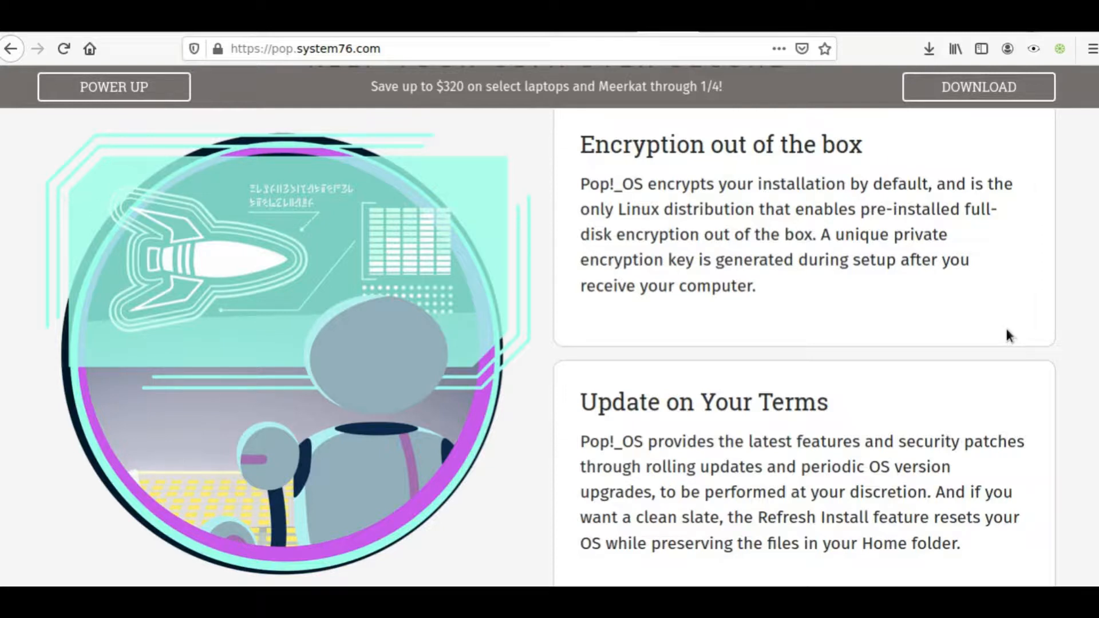
scroll(1006, 327, "down", 5)
scroll(1005, 327, "down", 3)
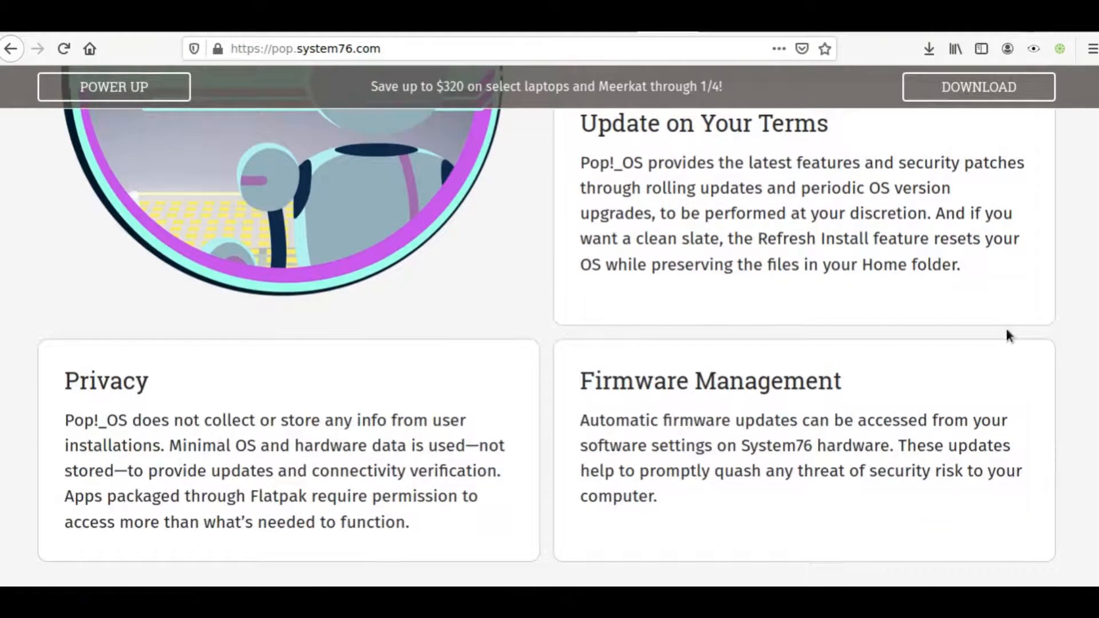
scroll(1007, 329, "down", 3)
scroll(1007, 329, "down", 3)
scroll(1000, 327, "down", 2)
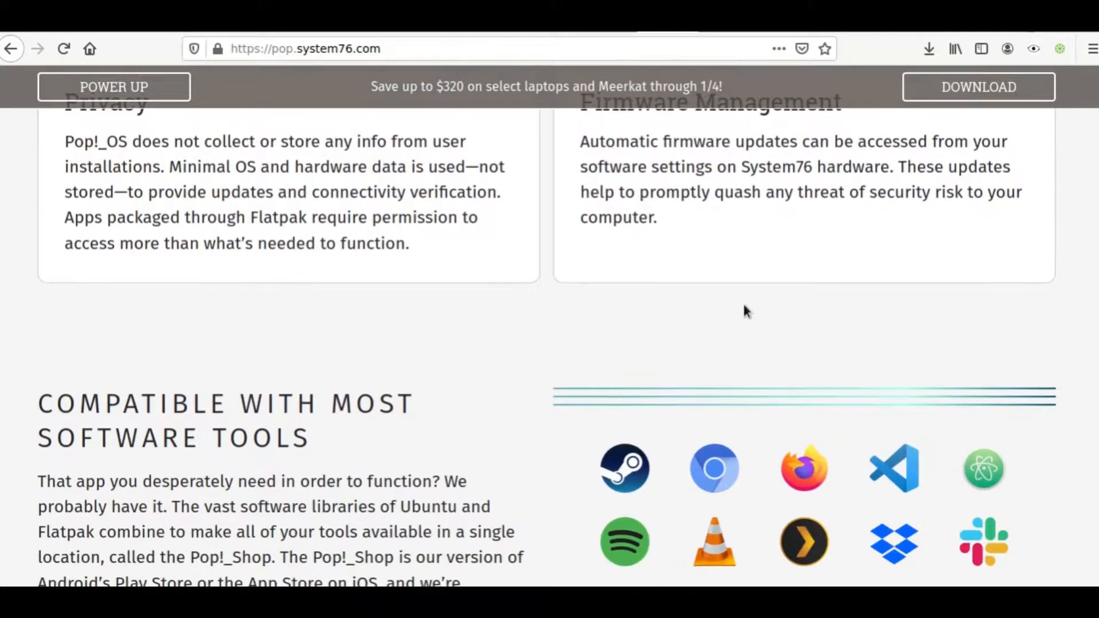
scroll(593, 297, "up", 3)
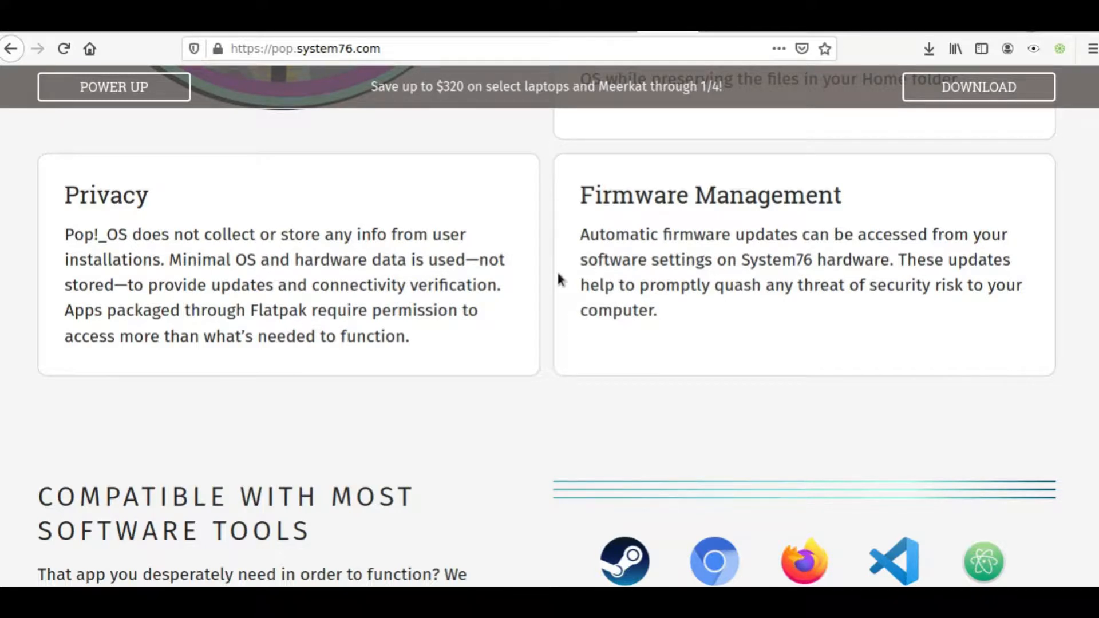
scroll(520, 345, "down", 1)
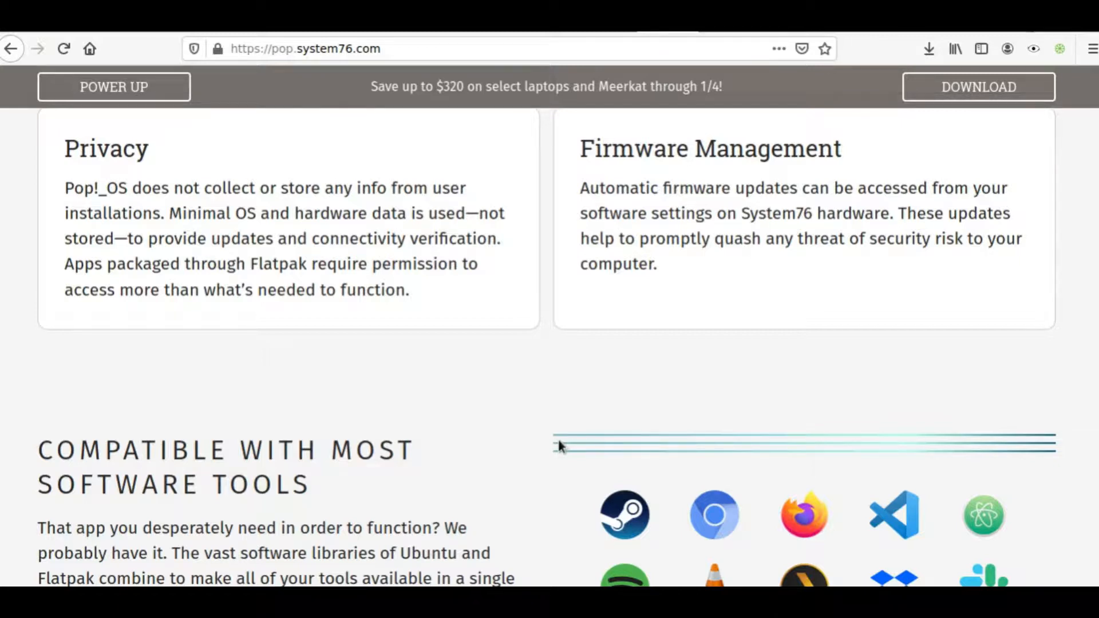
scroll(516, 405, "down", 1)
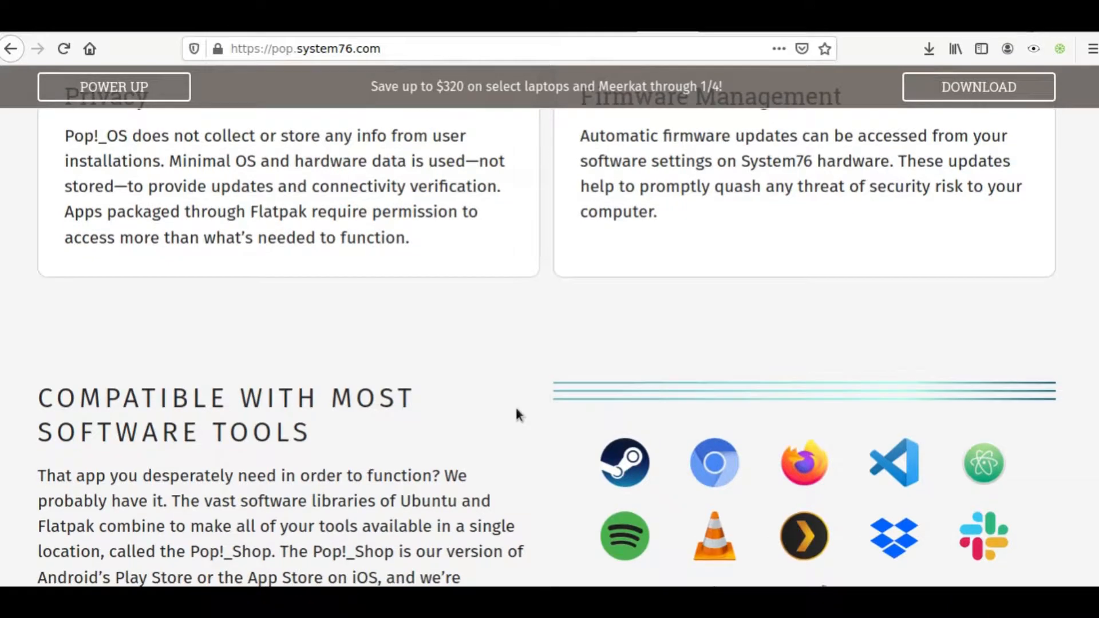
scroll(514, 404, "down", 1)
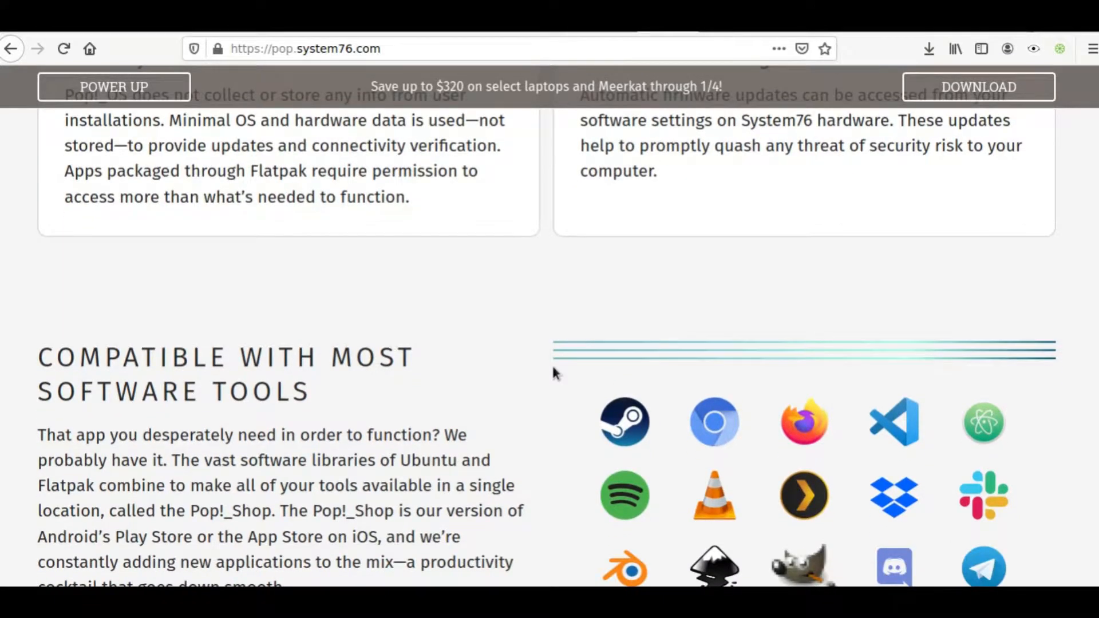
scroll(553, 364, "down", 2)
scroll(552, 364, "down", 1)
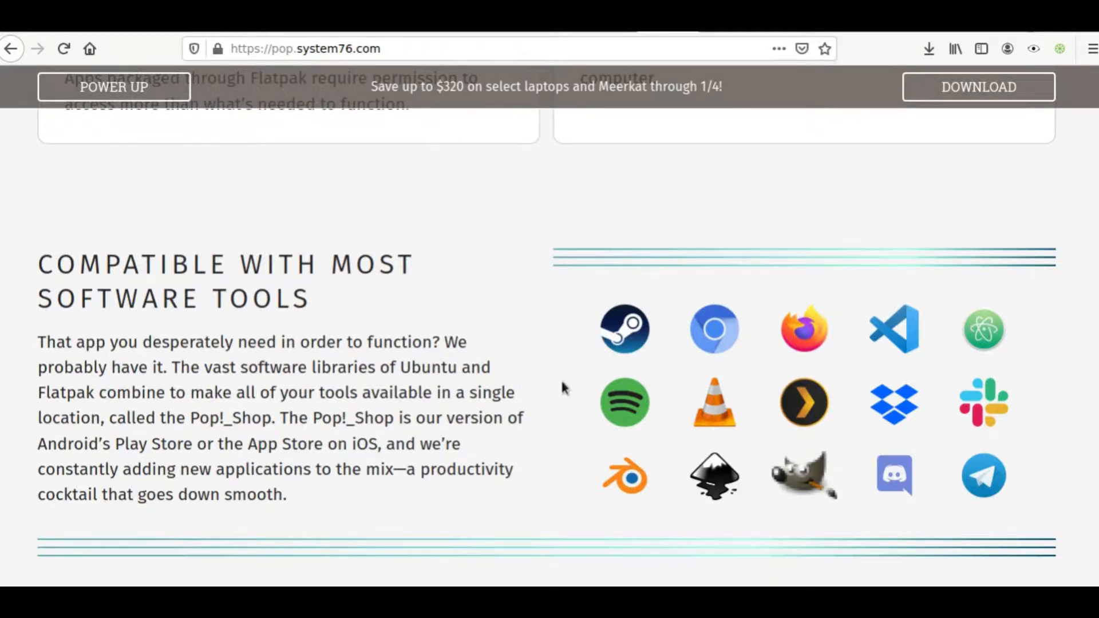
scroll(544, 288, "down", 2)
scroll(543, 287, "down", 2)
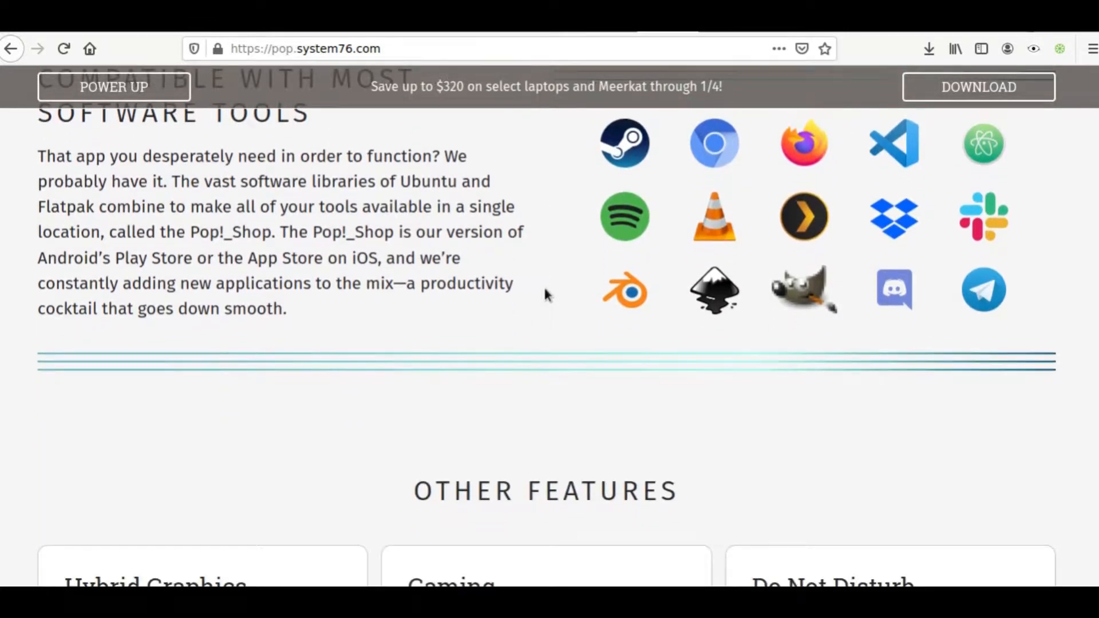
scroll(544, 286, "down", 1)
scroll(544, 285, "up", 3)
scroll(544, 285, "up", 2)
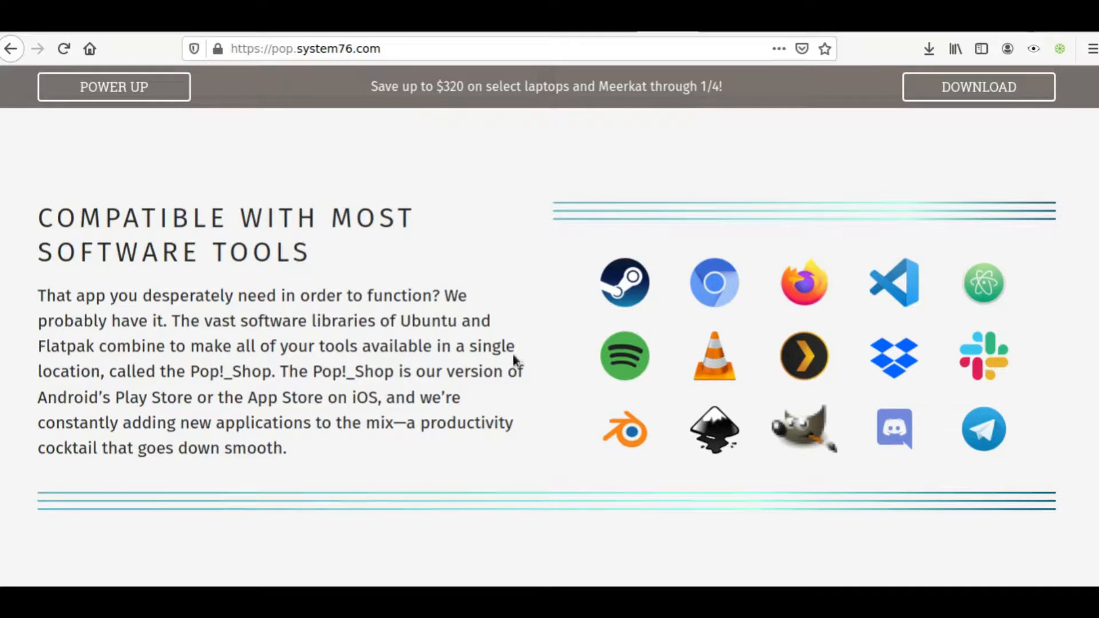
scroll(517, 372, "down", 3)
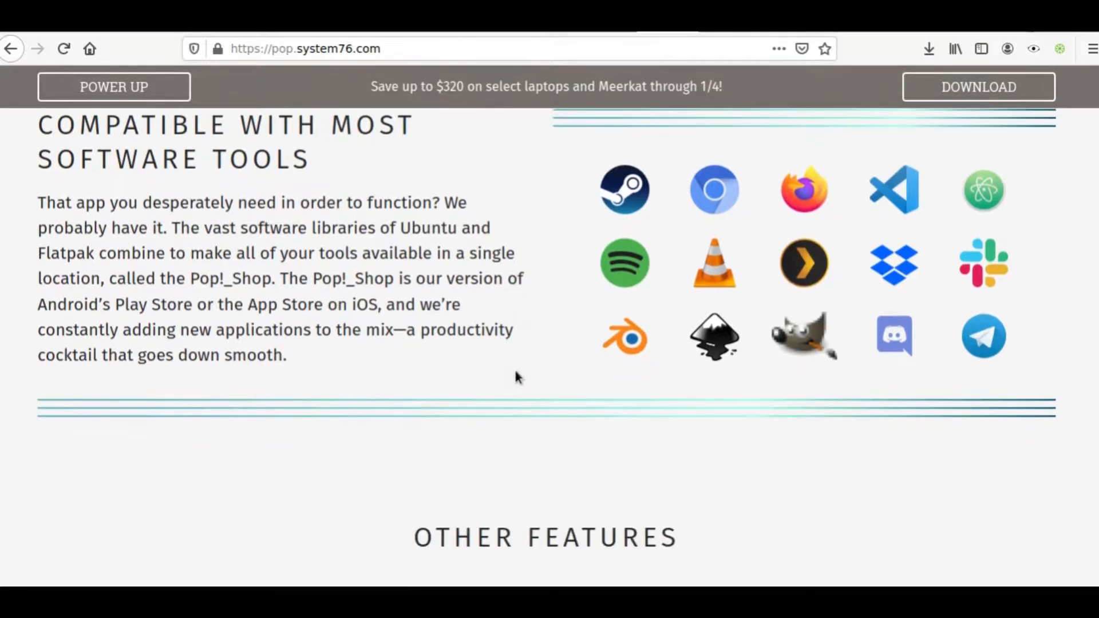
scroll(515, 376, "up", 3)
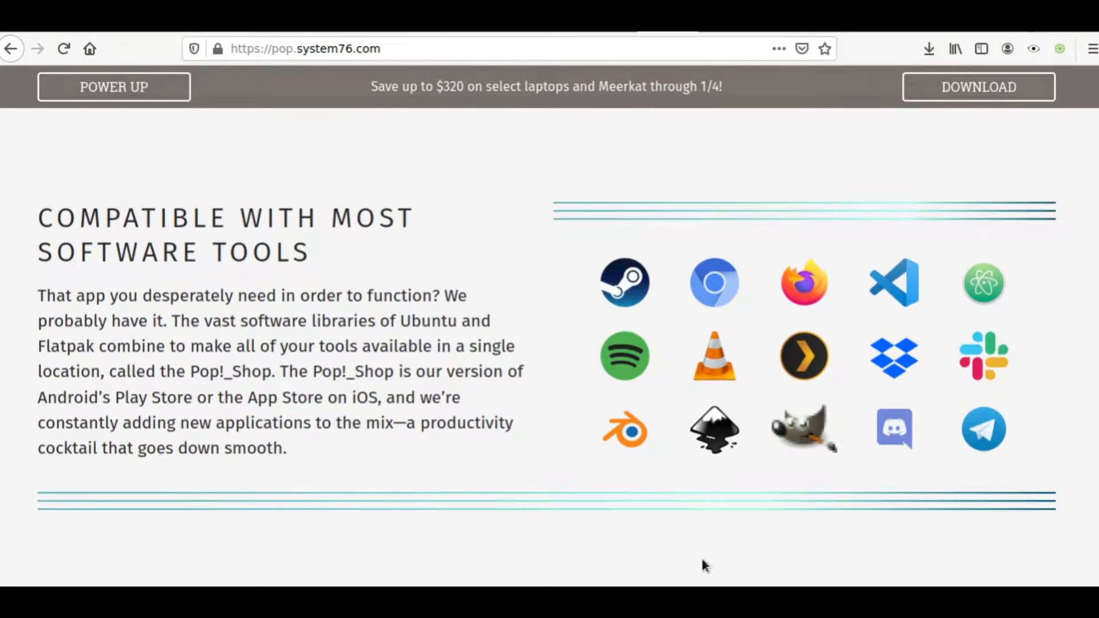
scroll(448, 266, "down", 5)
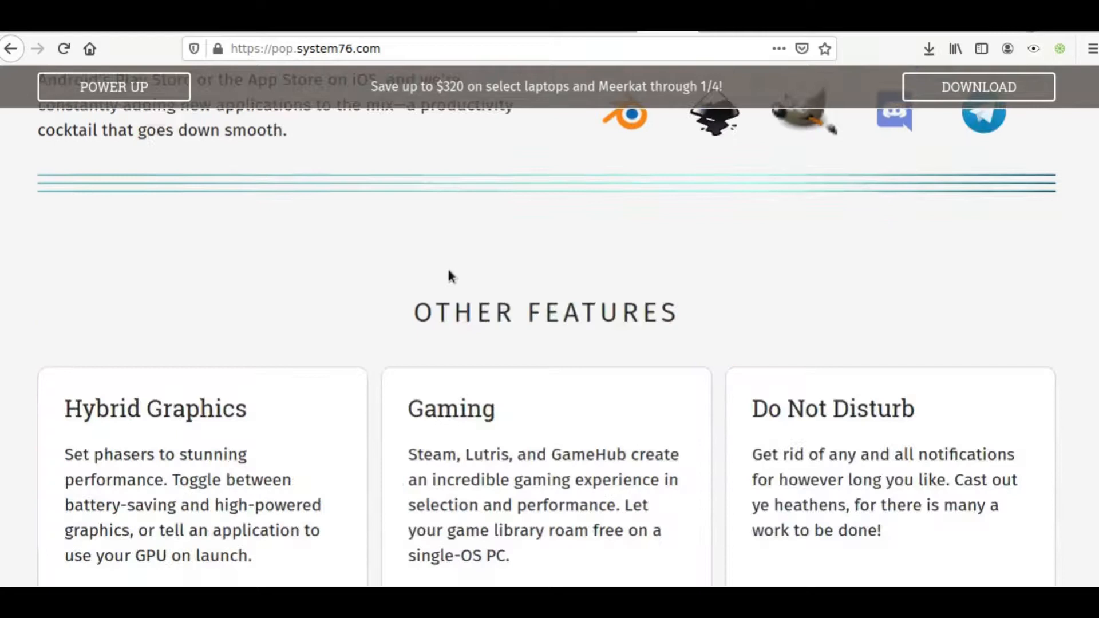
scroll(447, 275, "down", 2)
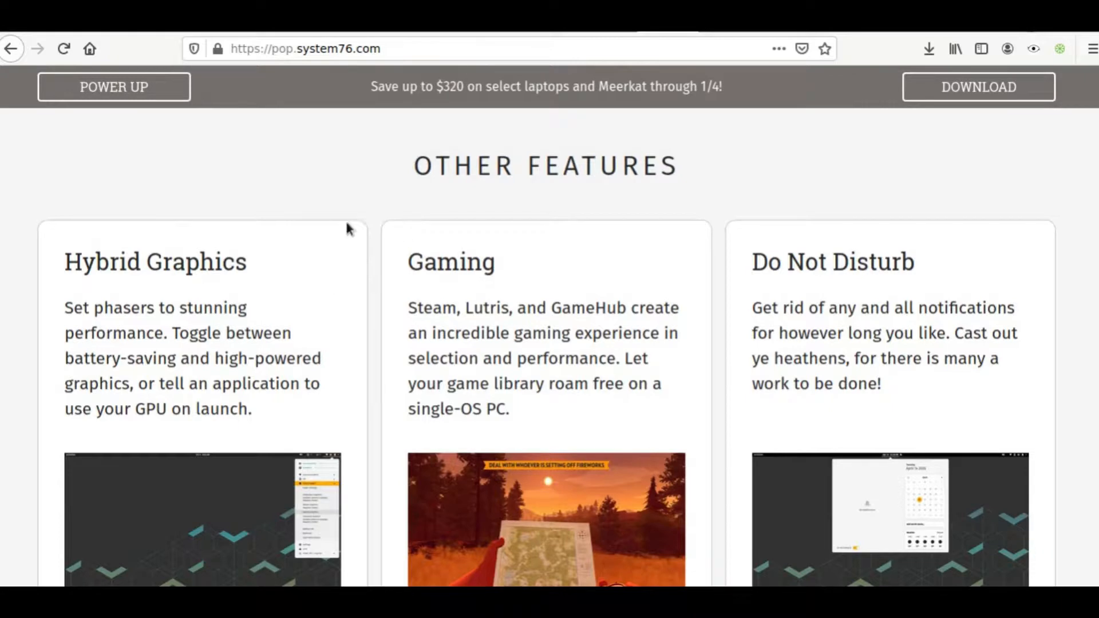
scroll(383, 309, "down", 5)
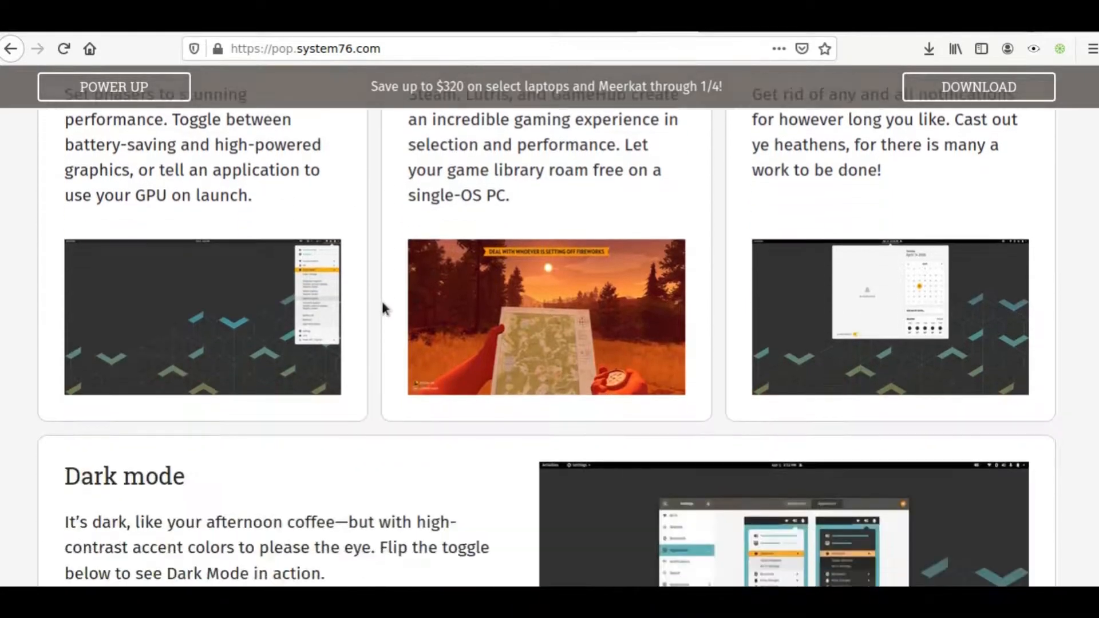
scroll(382, 300, "down", 3)
scroll(382, 302, "down", 2)
scroll(381, 299, "down", 5)
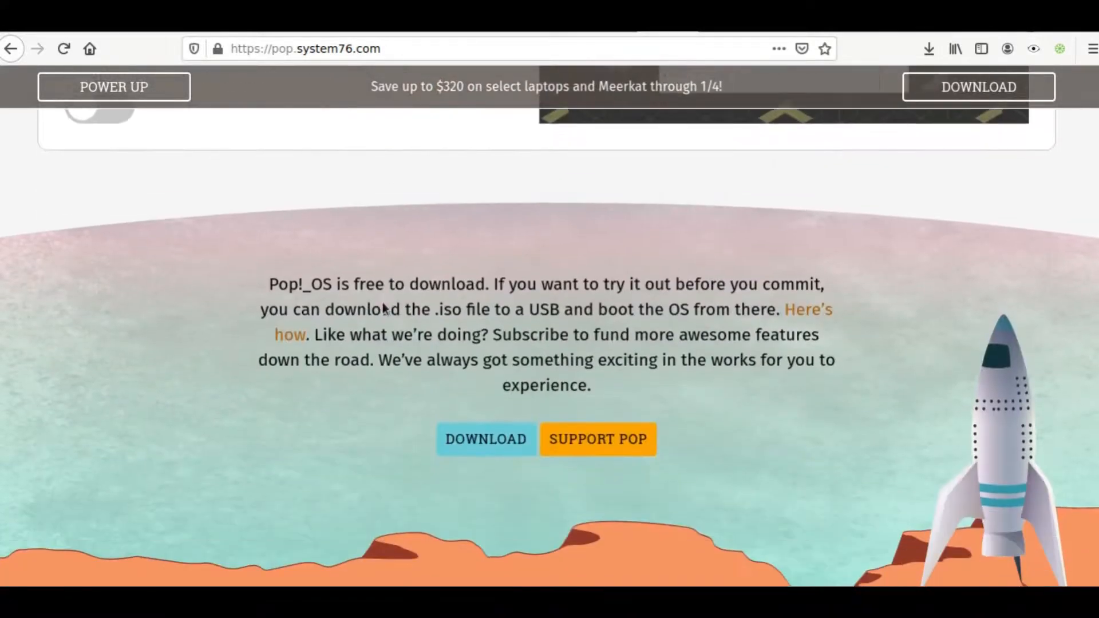
scroll(381, 302, "down", 2)
scroll(382, 302, "down", 2)
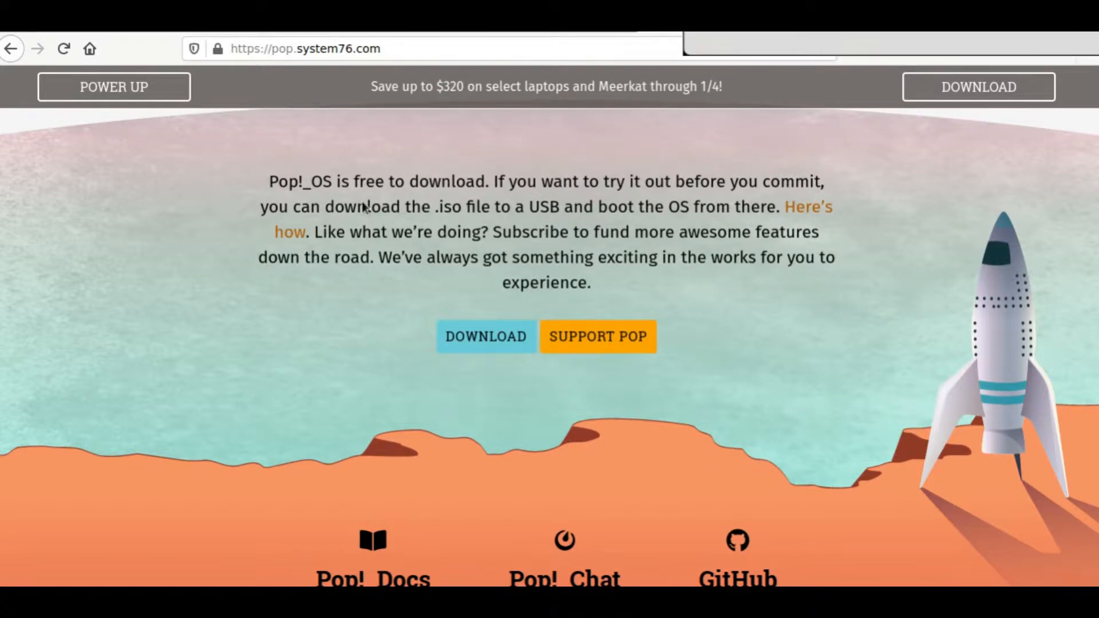
key("alt+Tab")
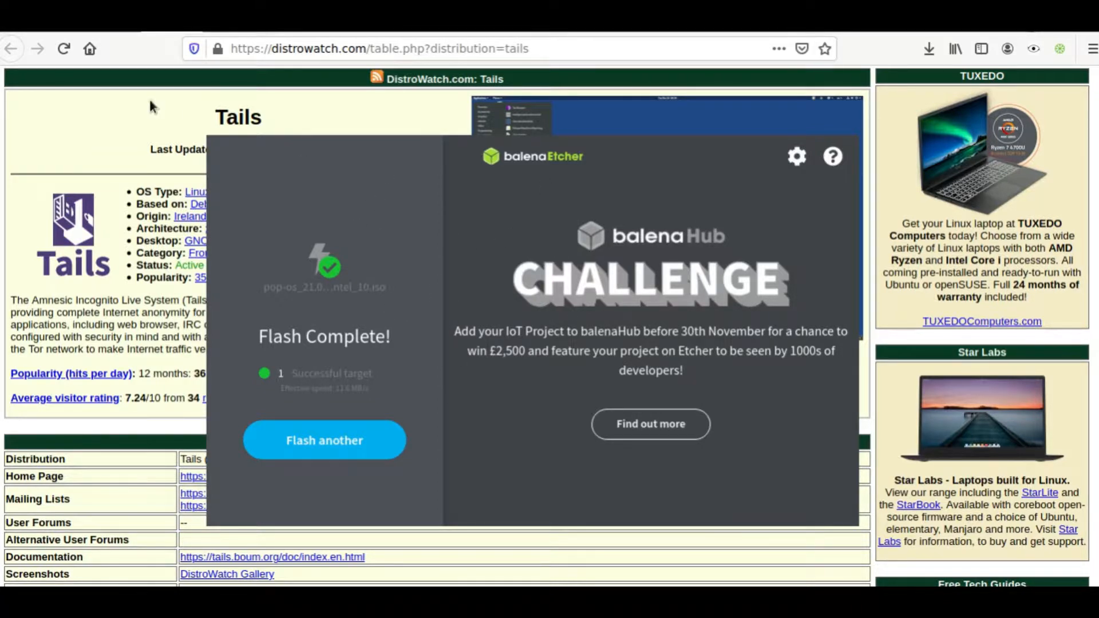
key("F5")
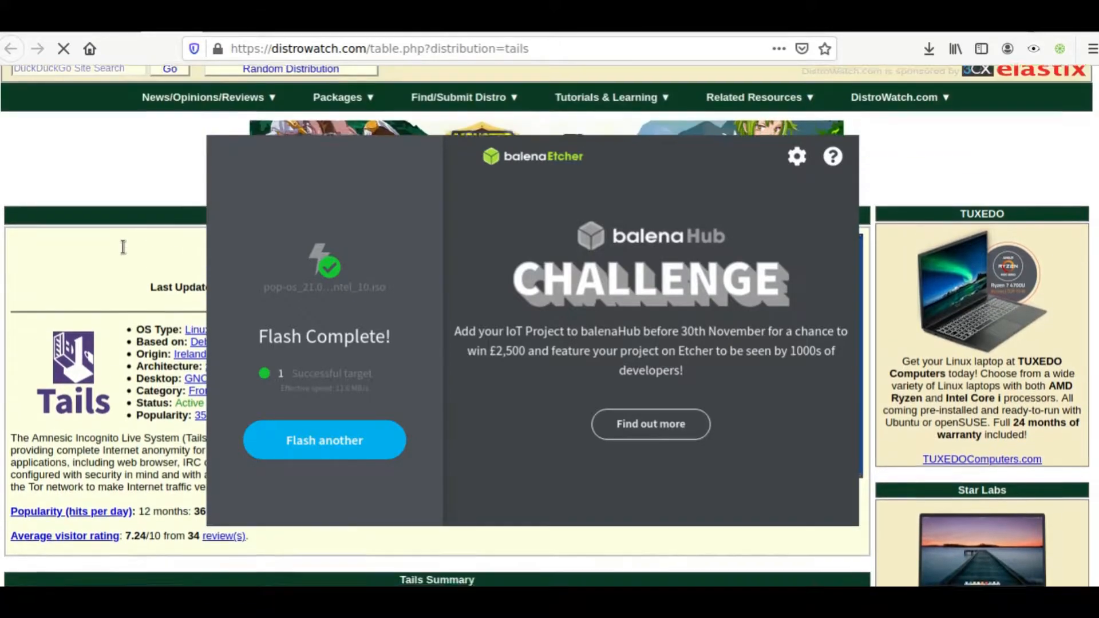
scroll(122, 245, "down", 5)
scroll(122, 245, "down", 5)
scroll(123, 245, "down", 5)
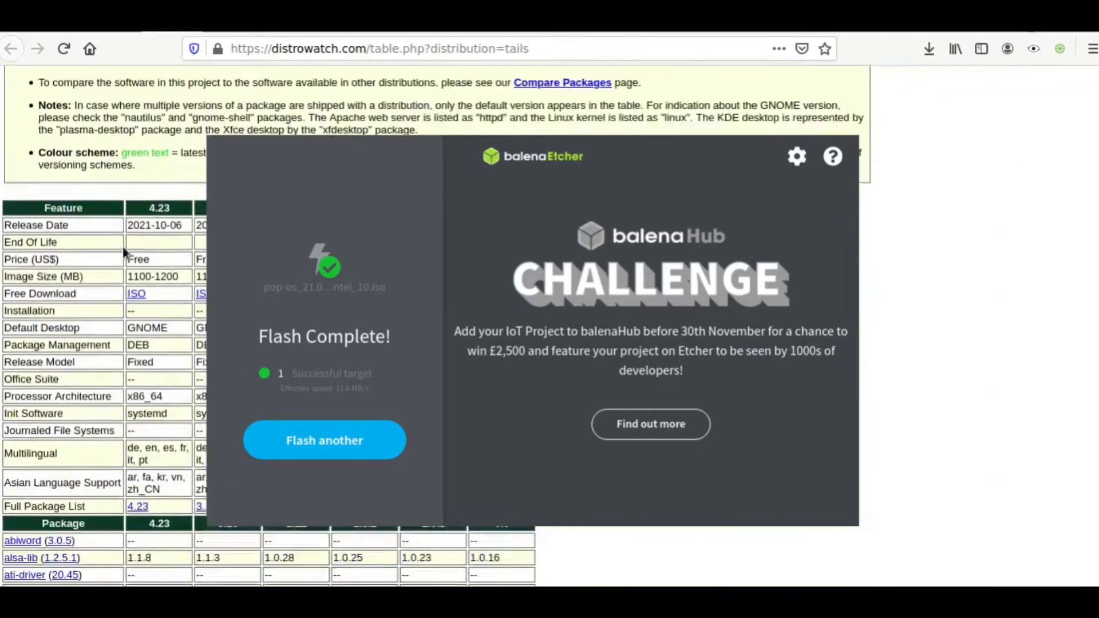
scroll(123, 268, "down", 5)
scroll(123, 268, "down", 10)
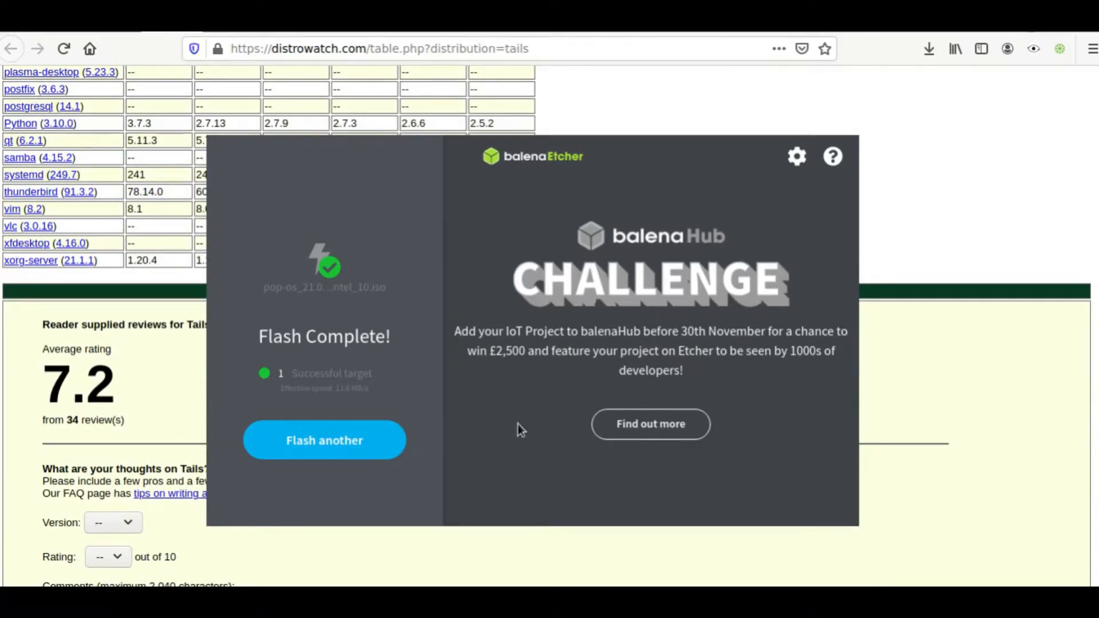
scroll(103, 344, "down", 10)
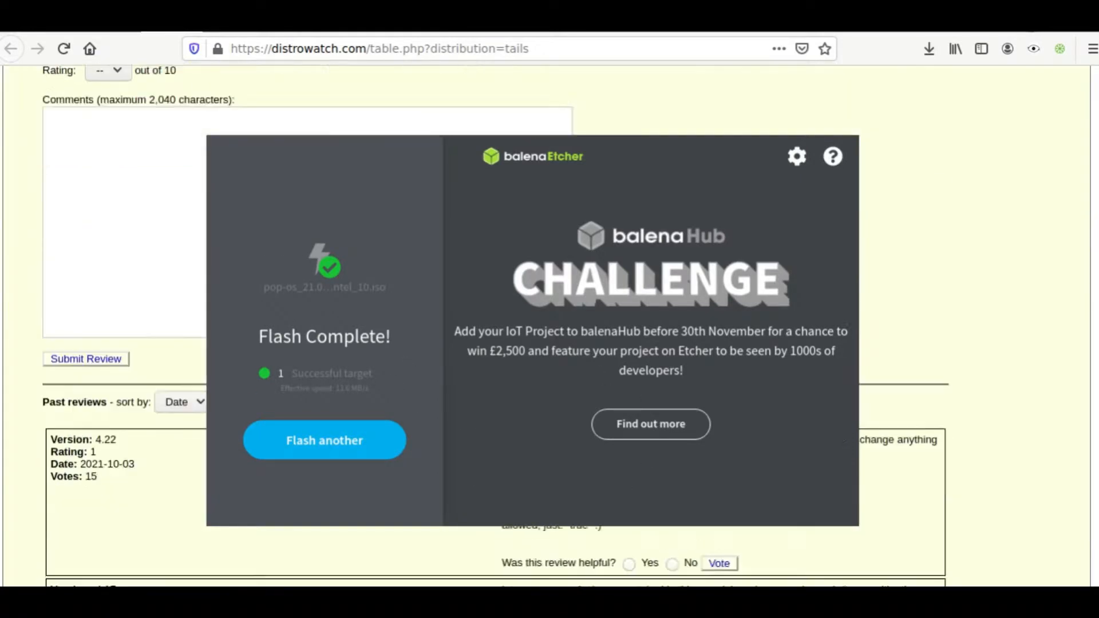
scroll(103, 344, "down", 5)
scroll(103, 344, "down", 3)
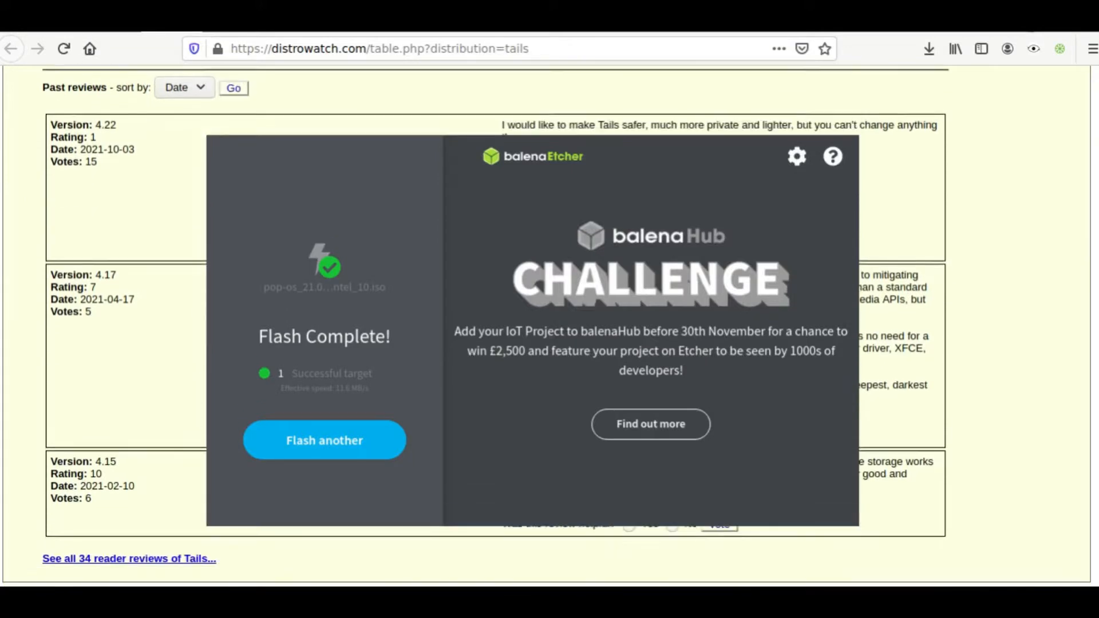
scroll(103, 344, "down", 3)
scroll(103, 343, "down", 5)
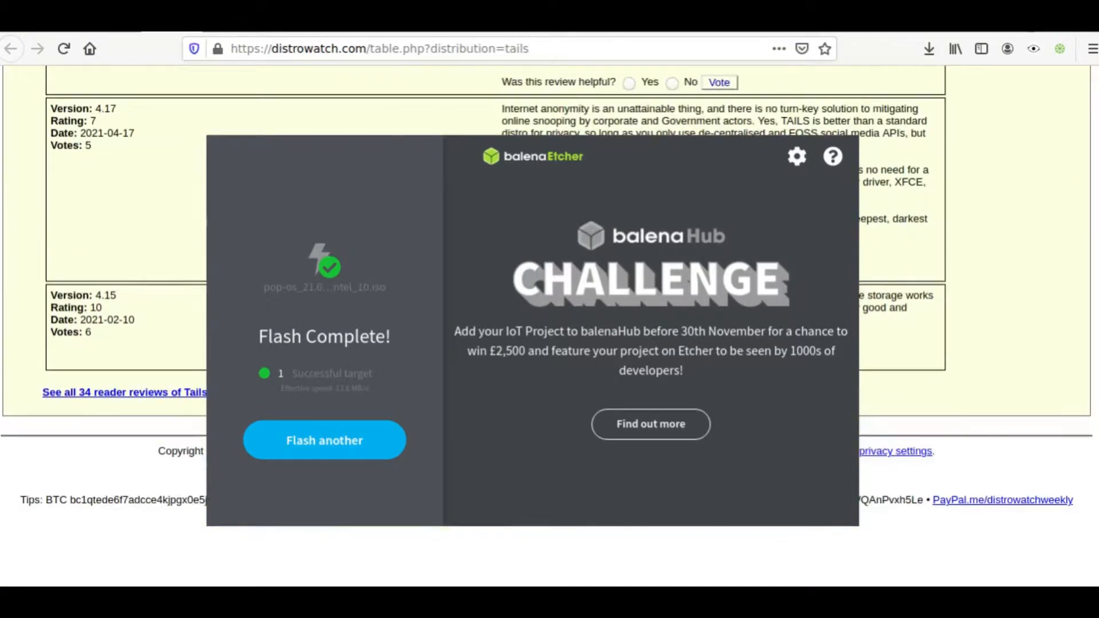
scroll(103, 344, "up", 5)
key("ctrl+Tab")
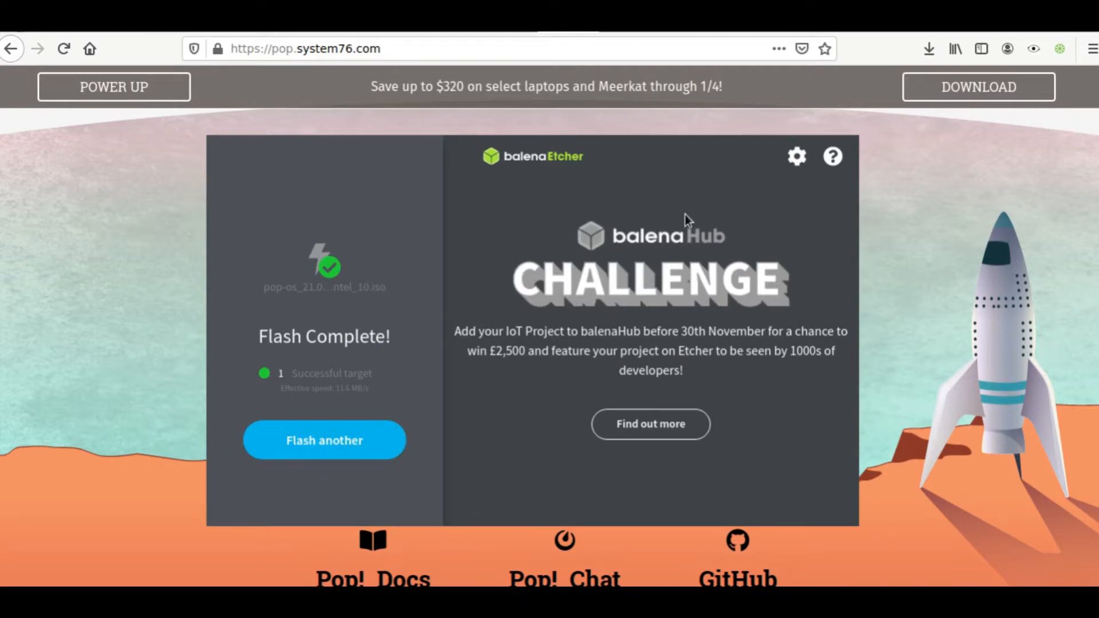
left_click(748, 36)
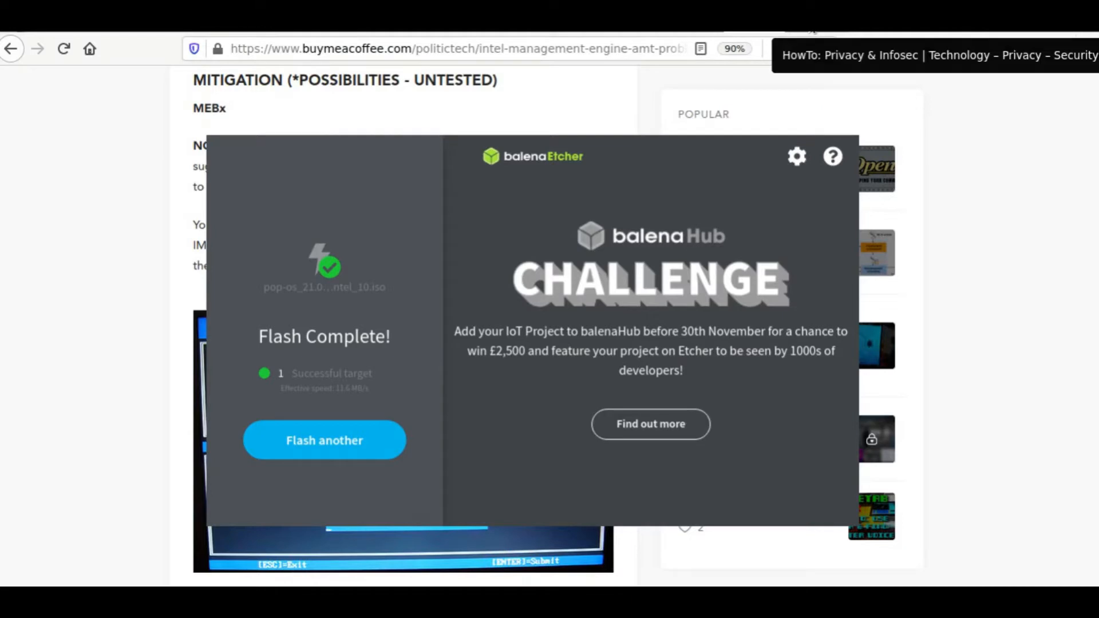
Step: Browse the WordPress, buymeacoffee, Odysee uploads and YouTube Studio tabs, ending on the channel's playlists page
left_click(818, 33)
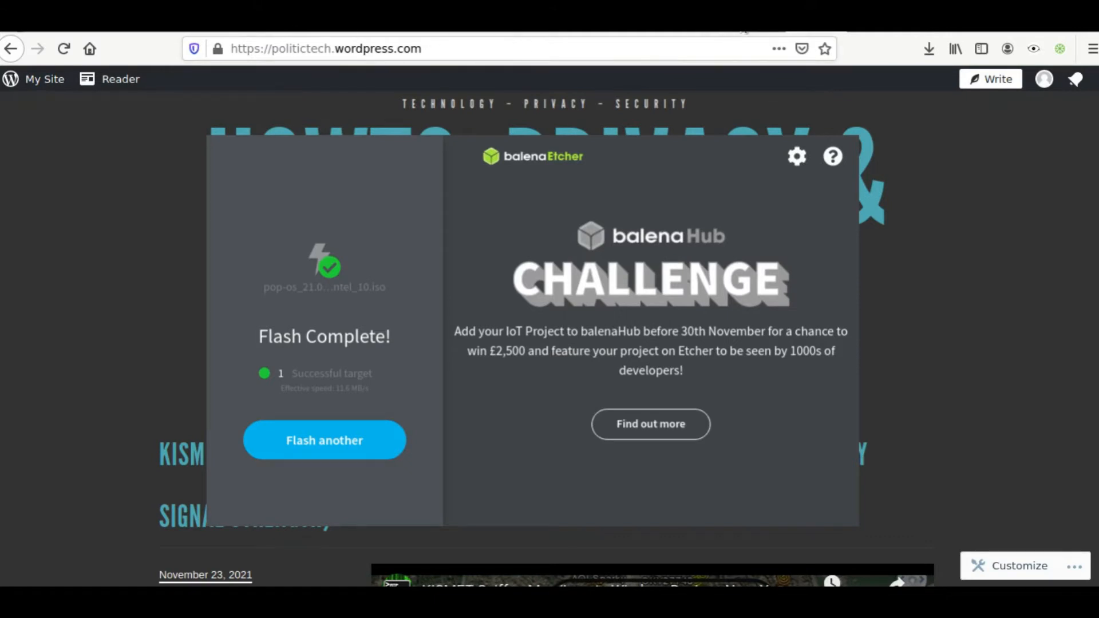
left_click(743, 32)
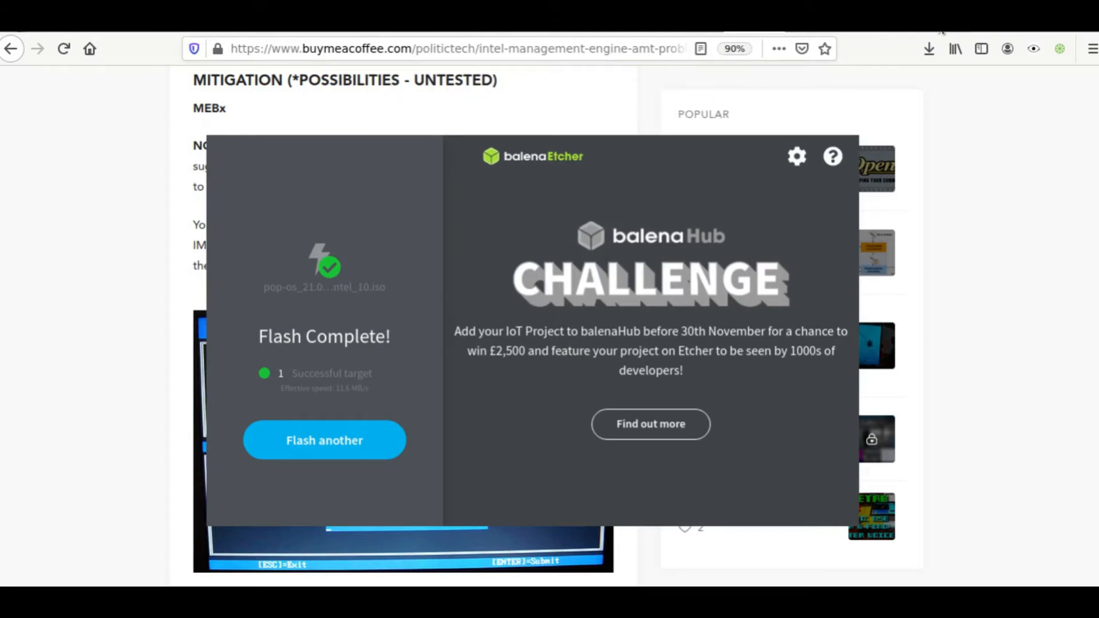
key("ctrl+Tab")
key("ctrl+Tab")
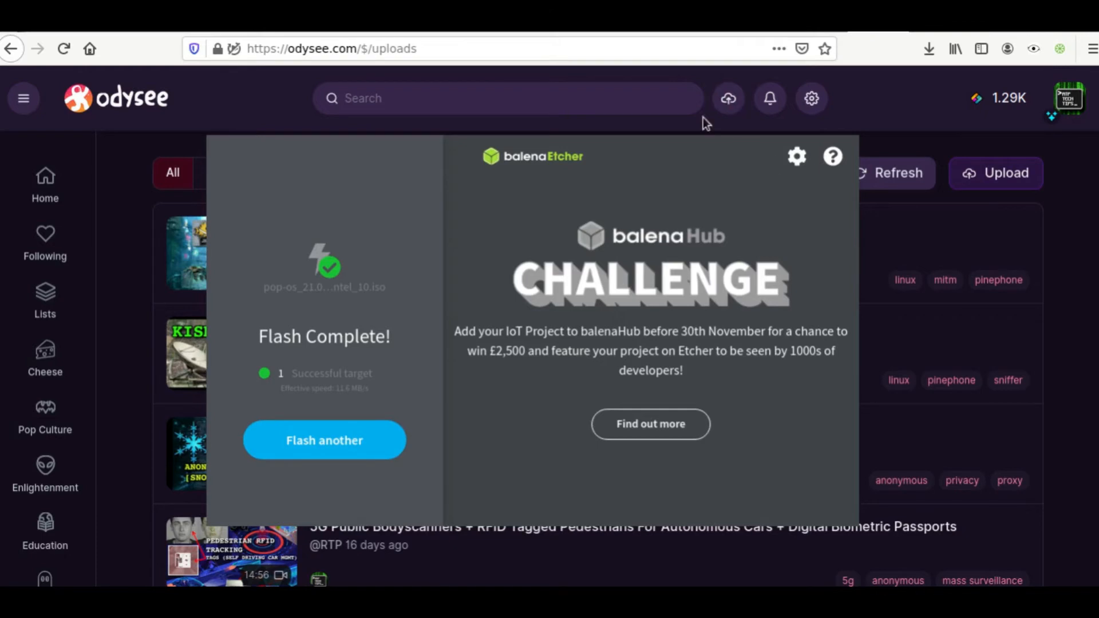
left_click(895, 8)
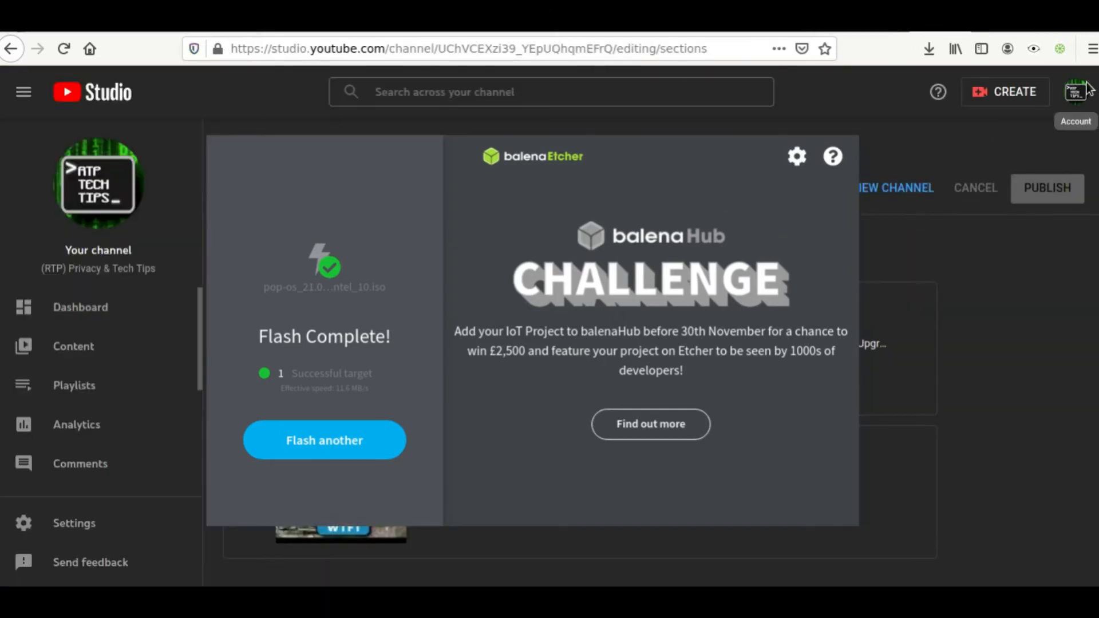
left_click(896, 187)
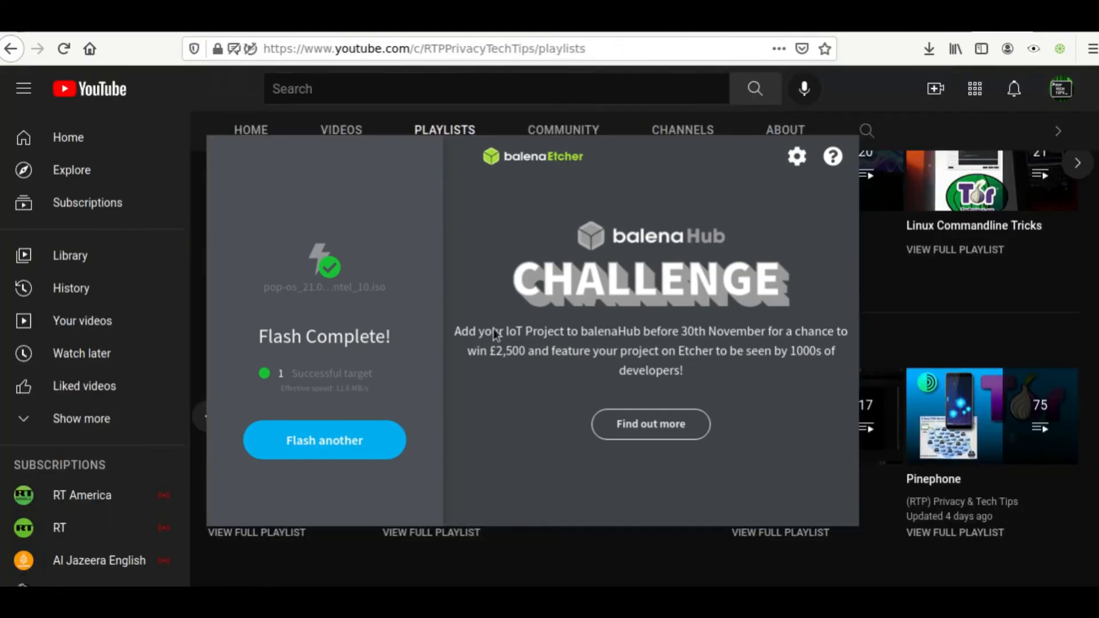